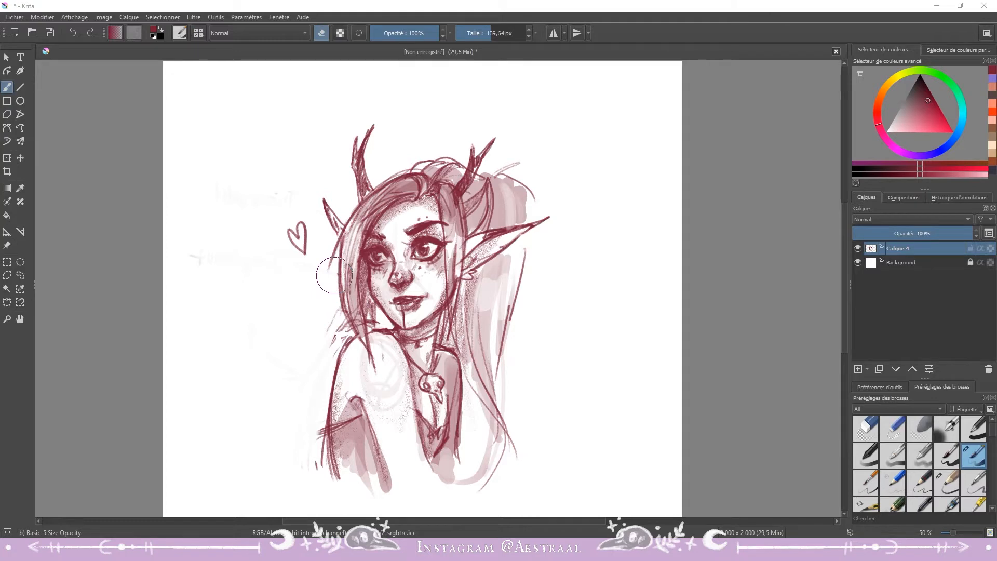
pyautogui.click(134, 220)
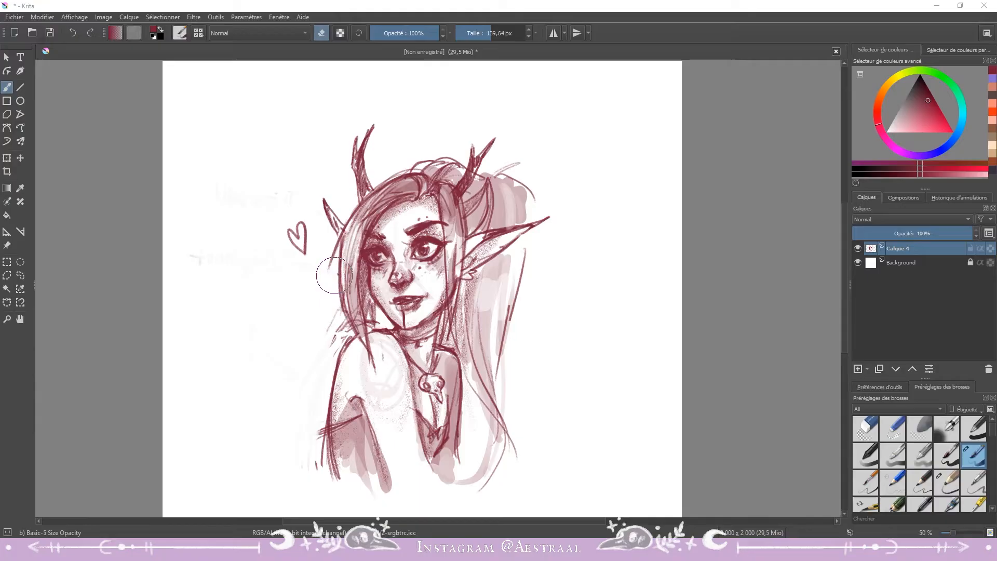
pyautogui.click(134, 220)
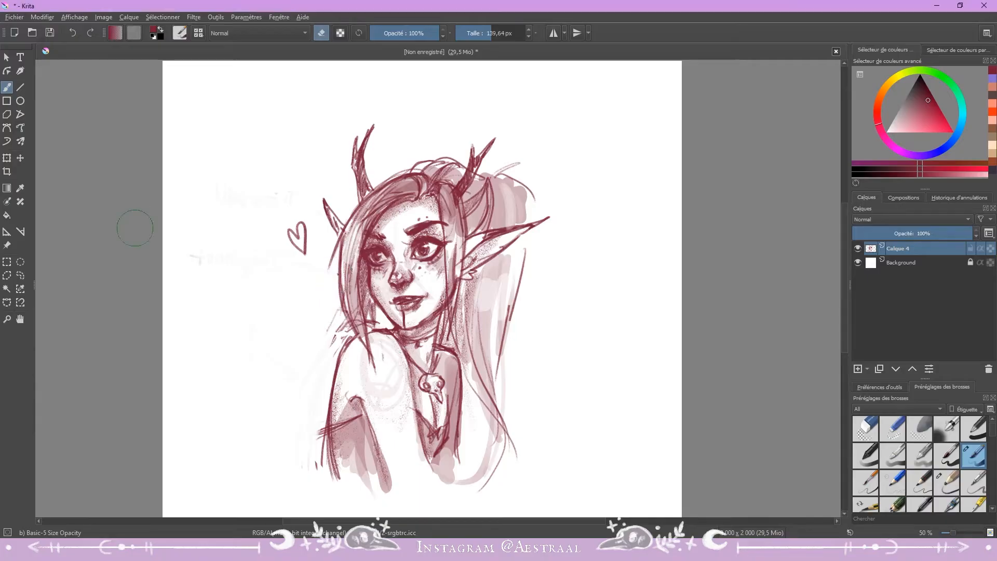
# Try tilting the freehand-selected head and hair slightly counter-clockwise in the mirrored view
pyautogui.press('m')
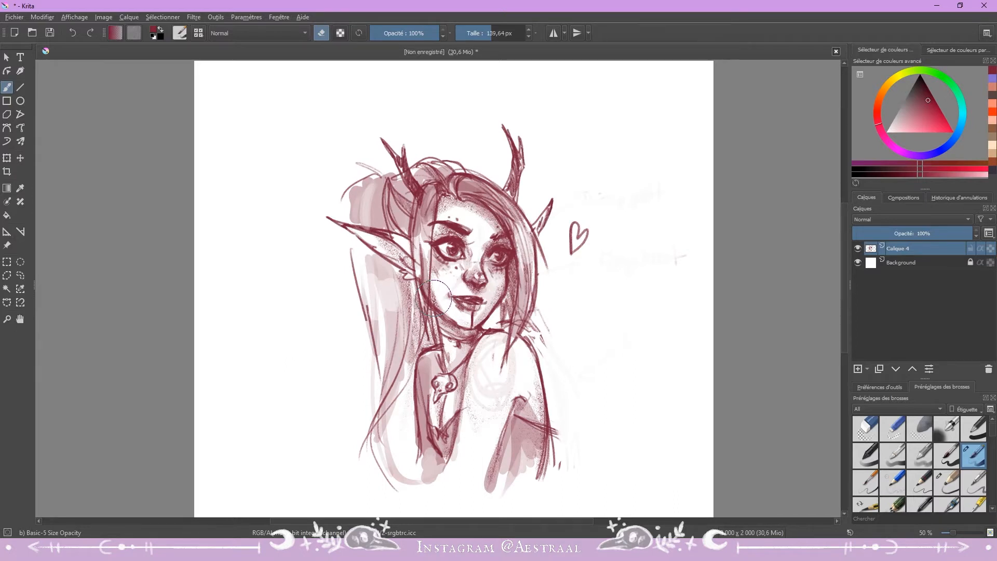
pyautogui.click(22, 273)
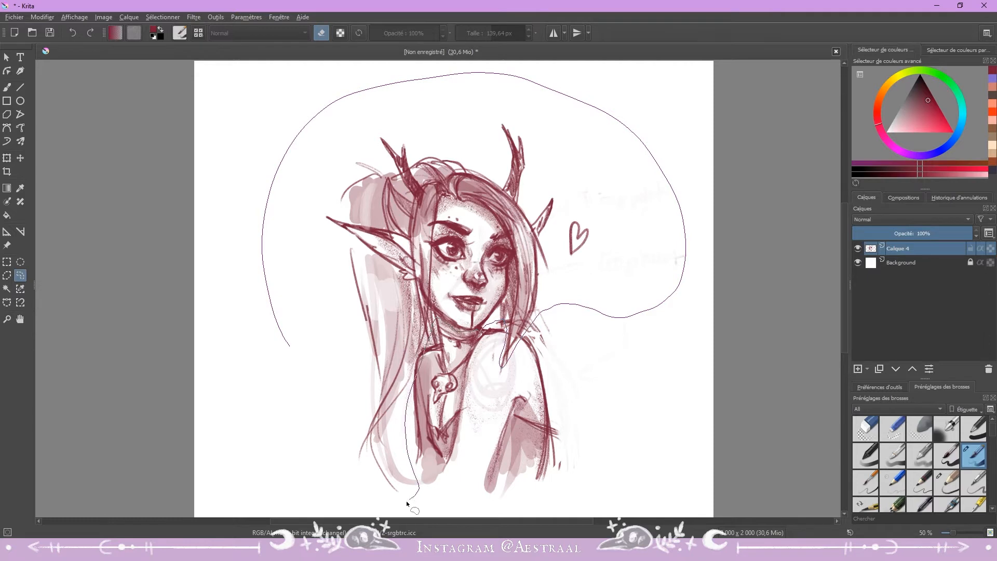
pyautogui.moveTo(297, 365); pyautogui.dragTo(289, 344)
pyautogui.hotkey('ctrl', 'r')
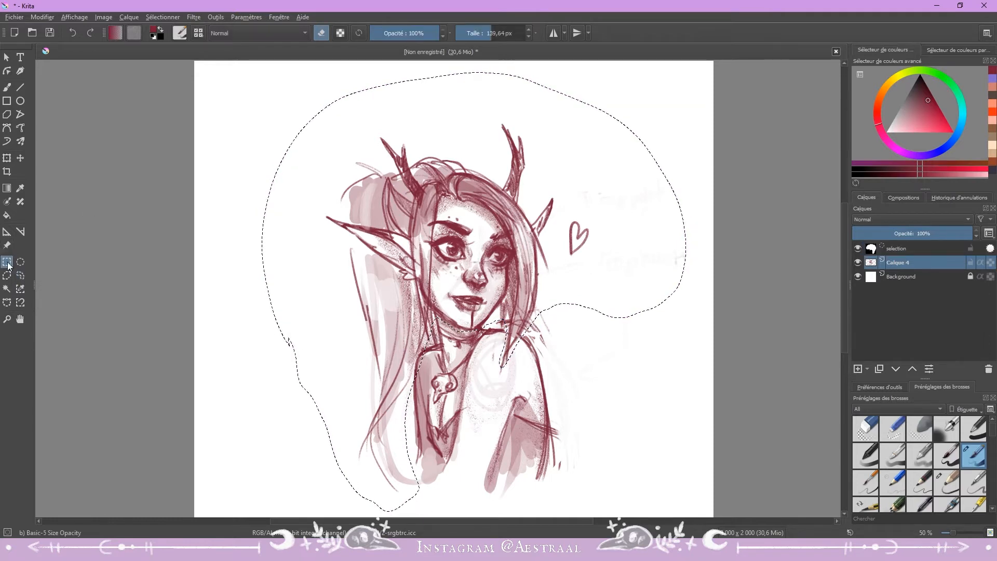
pyautogui.click(6, 158)
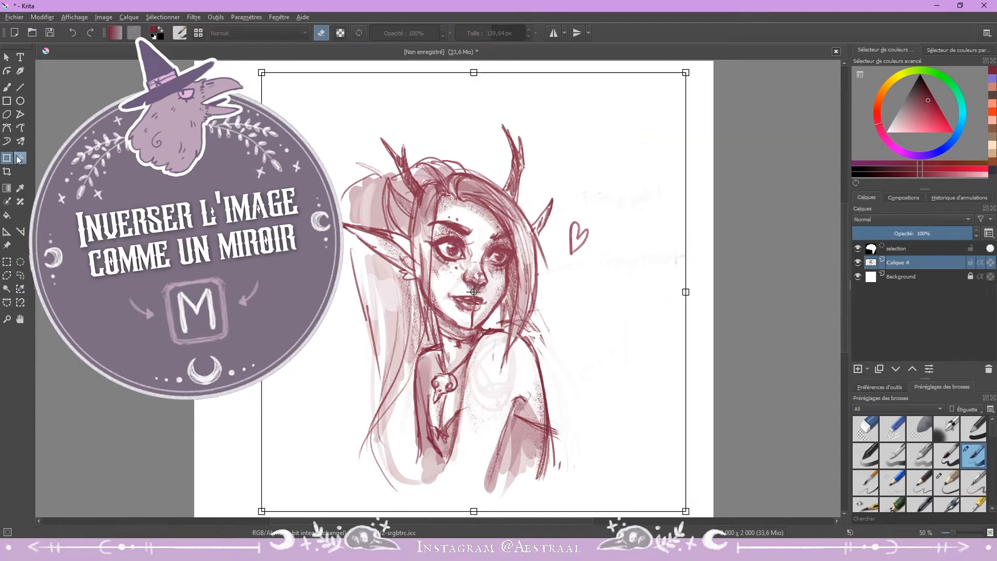
pyautogui.moveTo(705, 101)
pyautogui.mouseDown()
pyautogui.moveTo(699, 106)
pyautogui.moveTo(702, 98)
pyautogui.mouseUp()
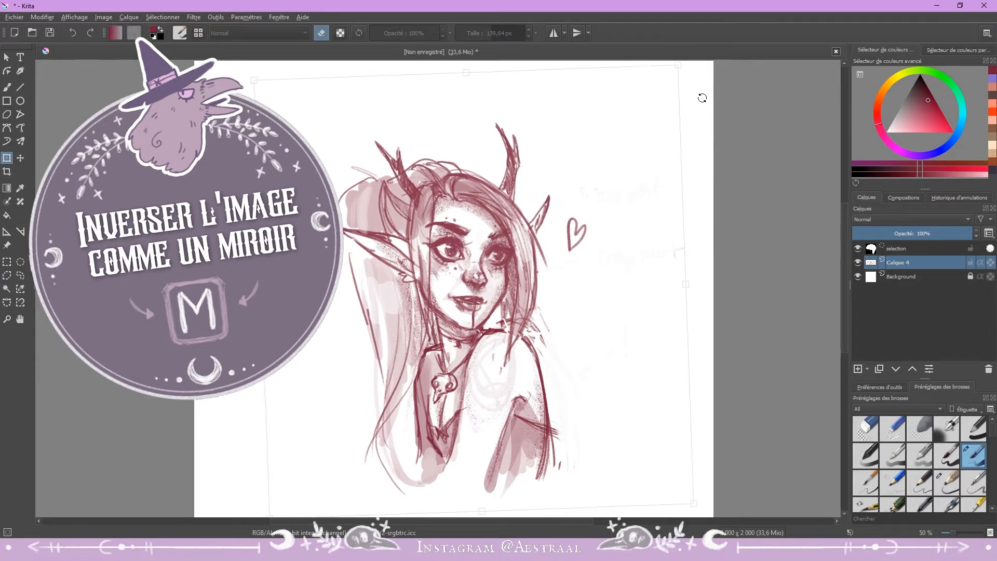
pyautogui.press('m')
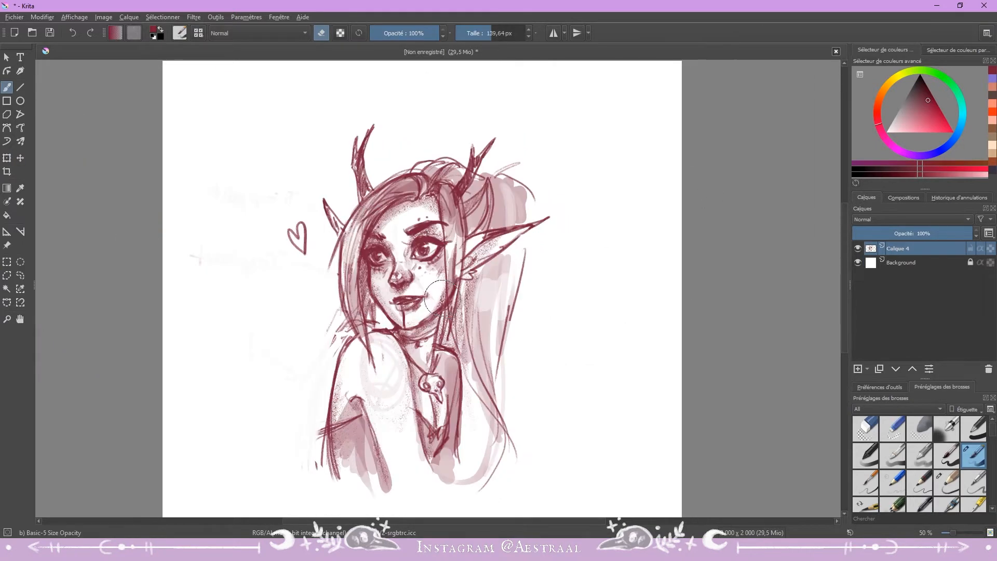
# In the mirrored view, freehand-select the head and hair, tilt them slightly counter-clockwise, reposition them and deselect
pyautogui.press('m')
pyautogui.click(20, 275)
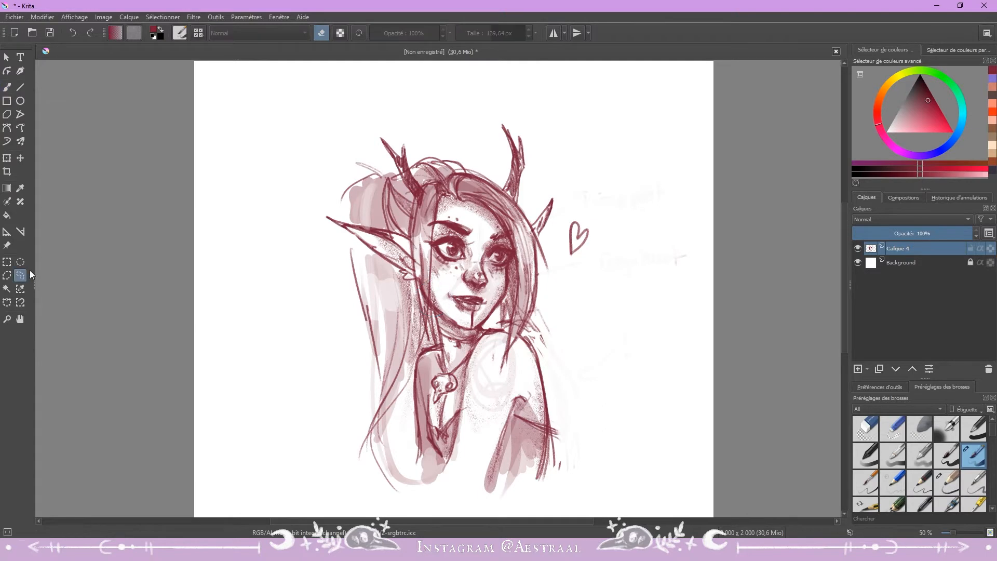
pyautogui.moveTo(289, 345)
pyautogui.mouseDown()
pyautogui.moveTo(488, 335)
pyautogui.moveTo(299, 363)
pyautogui.mouseUp()
pyautogui.click(6, 261)
pyautogui.click(7, 158)
pyautogui.moveTo(702, 99); pyautogui.dragTo(694, 90)
pyautogui.moveTo(561, 245); pyautogui.dragTo(557, 248)
pyautogui.moveTo(703, 224)
pyautogui.mouseDown()
pyautogui.moveTo(700, 212)
pyautogui.moveTo(700, 234)
pyautogui.mouseUp()
pyautogui.moveTo(656, 241); pyautogui.dragTo(661, 245)
pyautogui.click(7, 262)
pyautogui.hotkey('ctrl', 'shift', 'a')
# Freehand-select the area around the far eye, adjust it with the Transform tool and deselect
pyautogui.click(21, 275)
pyautogui.moveTo(495, 236)
pyautogui.mouseDown()
pyautogui.moveTo(512, 254)
pyautogui.moveTo(497, 236)
pyautogui.moveTo(496, 264)
pyautogui.mouseUp()
pyautogui.click(6, 158)
pyautogui.hotkey('ctrl', 'shift', 'a')
# Freehand-select the antler above the far side of the face, move it lower onto the hair and deselect
pyautogui.click(21, 275)
pyautogui.moveTo(537, 142); pyautogui.dragTo(529, 136)
pyautogui.click(20, 158)
pyautogui.moveTo(517, 177); pyautogui.dragTo(513, 197)
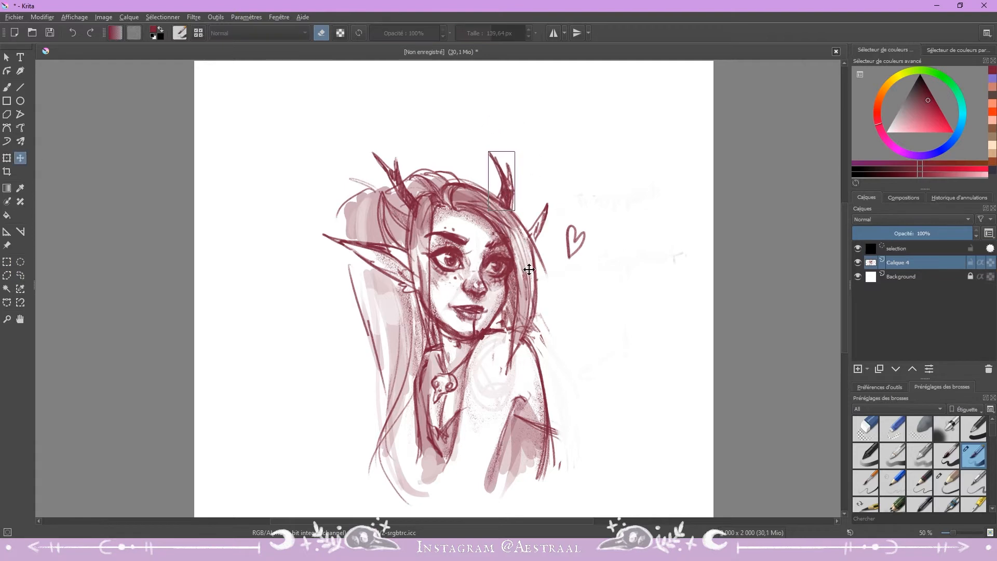
pyautogui.hotkey('ctrl', 'shift', 'a')
# Freehand-select the eye area, adjust its placement with the Transform tool, deselect and flip the view back to its original orientation
pyautogui.click(20, 276)
pyautogui.moveTo(466, 224); pyautogui.dragTo(488, 225)
pyautogui.click(6, 158)
pyautogui.moveTo(503, 258); pyautogui.dragTo(503, 260)
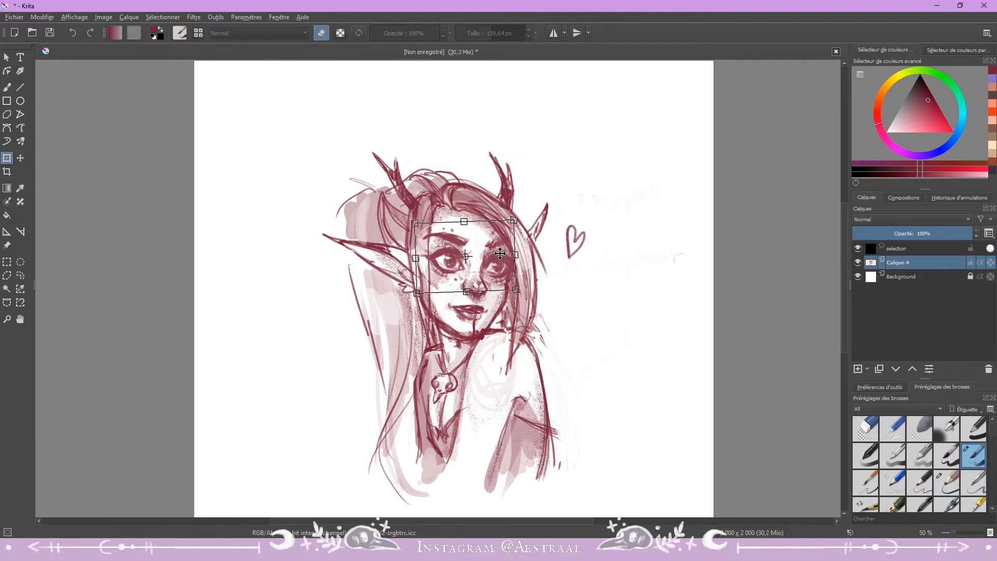
pyautogui.click(7, 262)
pyautogui.hotkey('ctrl', 'shift', 'a')
pyautogui.press('m')
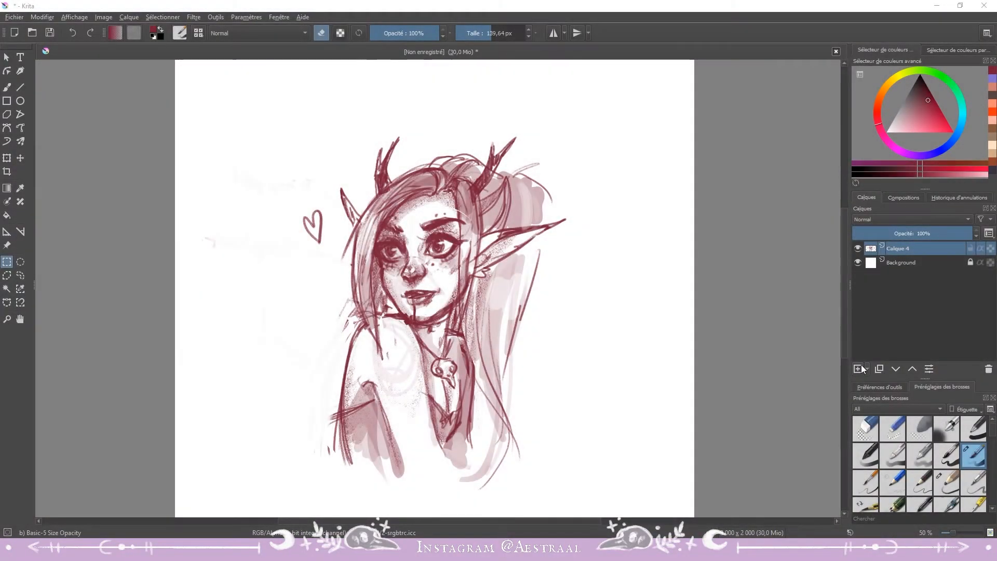
# Add a new paint layer above the sketch and lower the sketch layer Calque 4 to 25% opacity
pyautogui.click(859, 369)
pyautogui.click(903, 264)
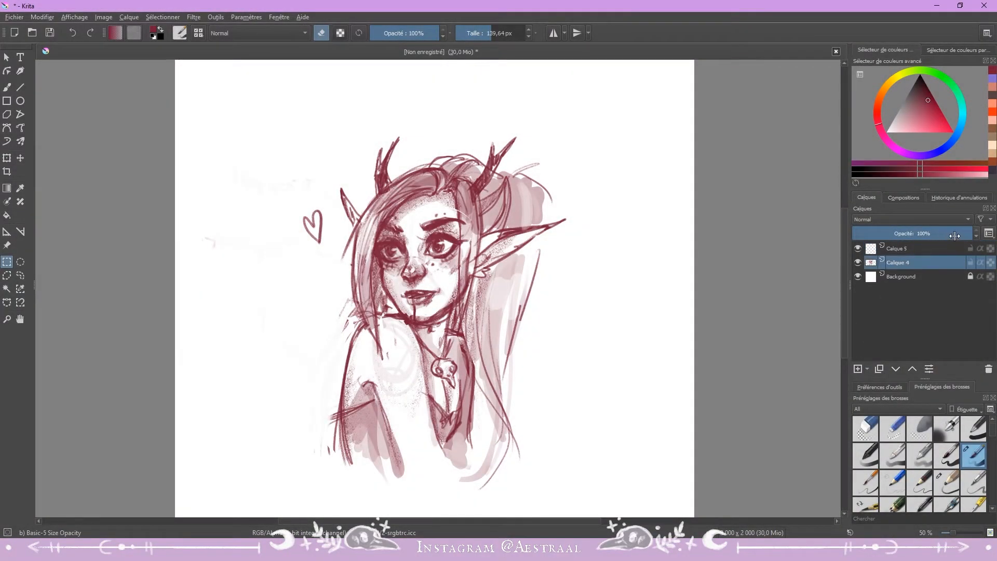
pyautogui.moveTo(955, 237); pyautogui.dragTo(894, 239)
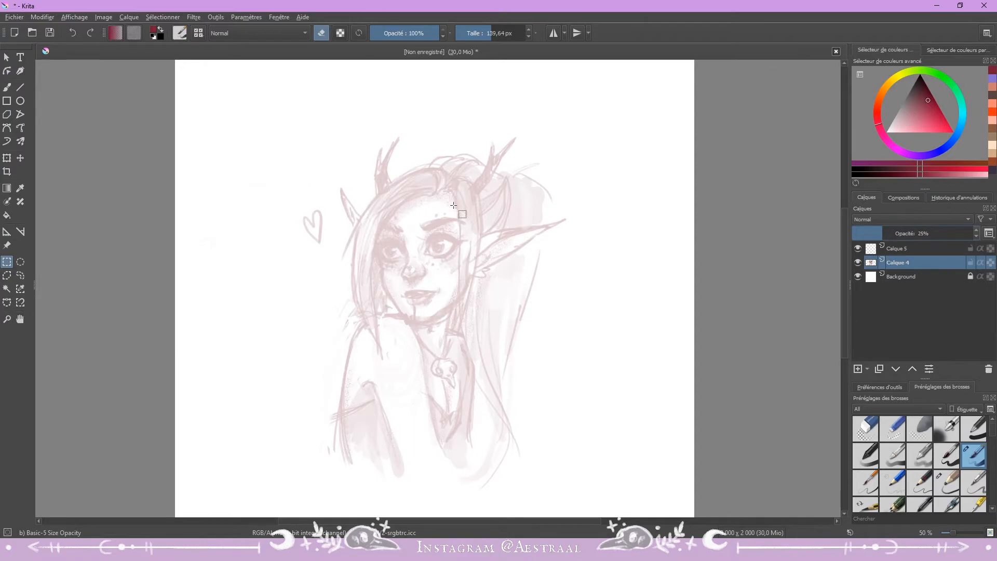
# On the new layer Calque 5, ink the outer contour of the hair with the Basic-5 Size brush at 40 px
pyautogui.scroll(3, 452, 205)
pyautogui.click(946, 455)
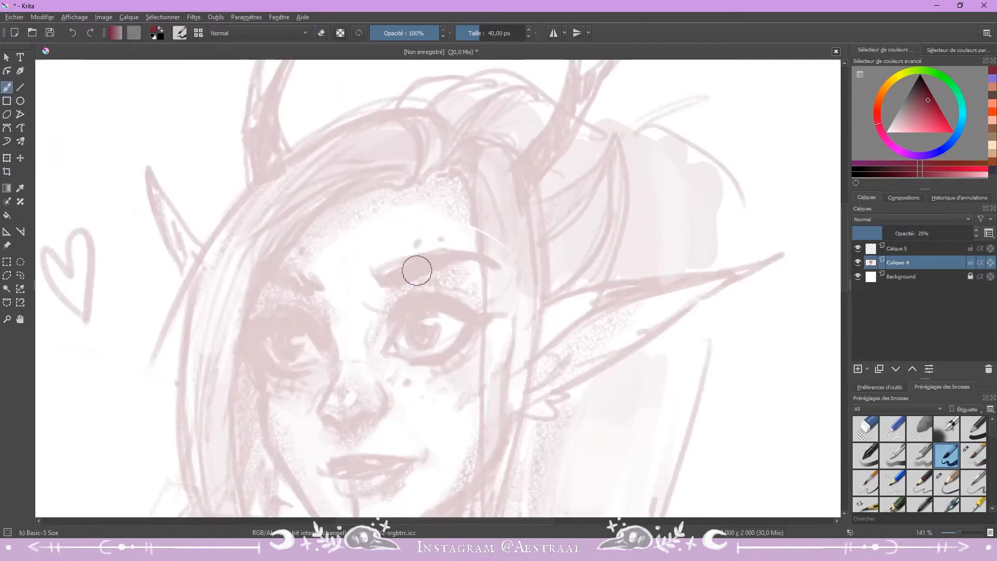
pyautogui.press('pageup')
pyautogui.moveTo(413, 179)
pyautogui.mouseDown()
pyautogui.moveTo(217, 224)
pyautogui.moveTo(163, 344)
pyautogui.mouseUp()
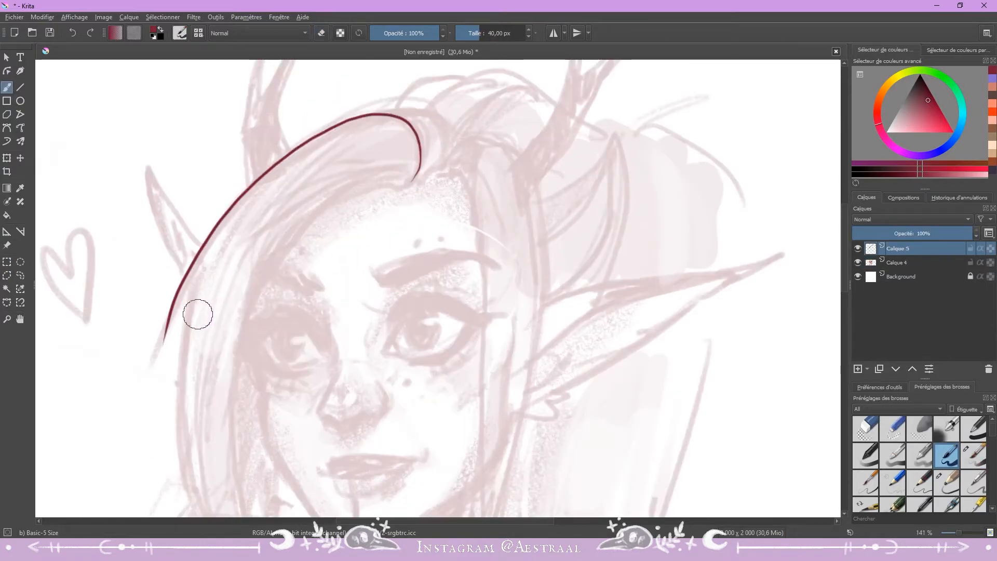
# Try several strokes for the long side strand of hair just inside the outer contour, undoing each attempt
pyautogui.moveTo(233, 220); pyautogui.dragTo(198, 464)
pyautogui.hotkey('ctrl', 'z')
pyautogui.moveTo(232, 224); pyautogui.dragTo(198, 472)
pyautogui.hotkey('ctrl', 'z')
pyautogui.moveTo(292, 163); pyautogui.dragTo(192, 491)
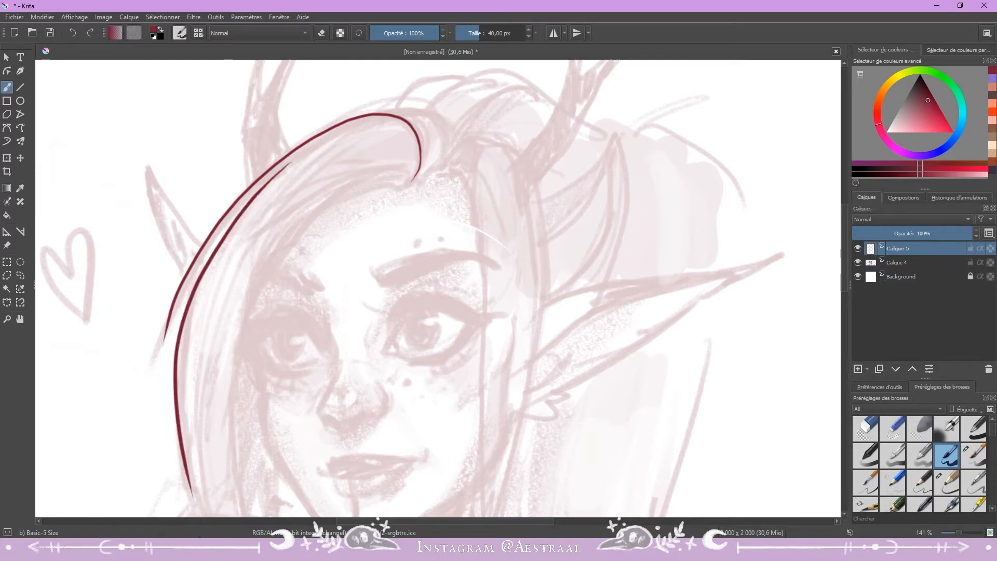
pyautogui.hotkey('ctrl', 'z')
pyautogui.moveTo(264, 190); pyautogui.dragTo(195, 424)
pyautogui.hotkey('ctrl', 'z')
pyautogui.moveTo(253, 206); pyautogui.dragTo(250, 68)
pyautogui.moveTo(286, 134)
pyautogui.mouseDown()
pyautogui.moveTo(252, 299)
pyautogui.moveTo(333, 293)
pyautogui.mouseUp()
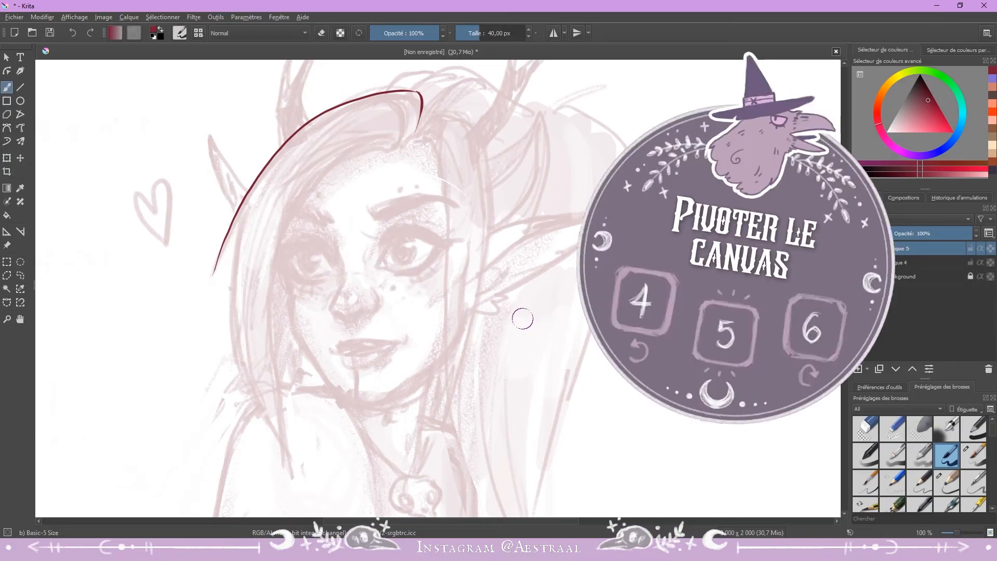
# Rotate the canvas counter-clockwise and try a curved stroke along the near side of the jaw
pyautogui.press('4')
pyautogui.press('4')
pyautogui.press('4')
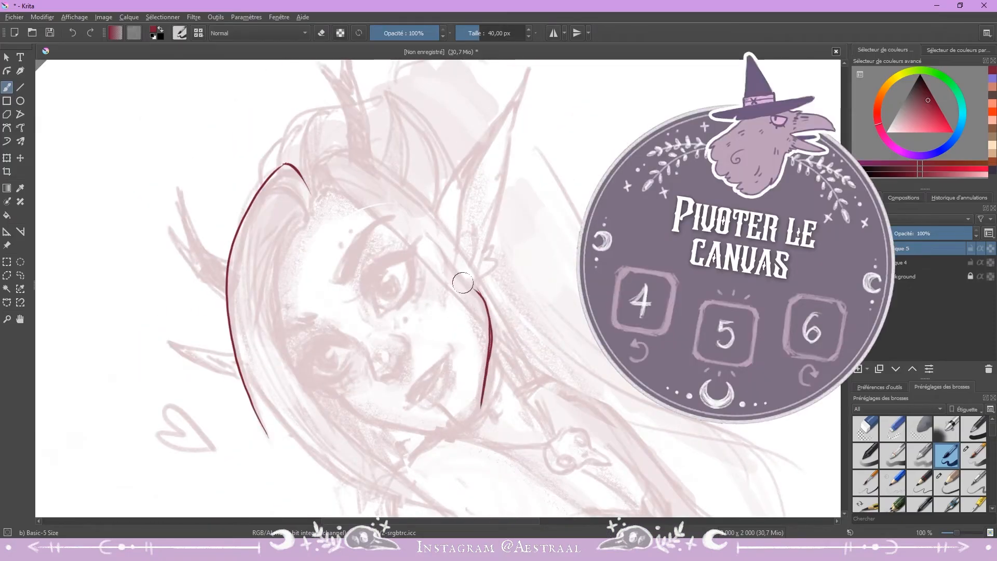
pyautogui.hotkey('ctrl', 'z')
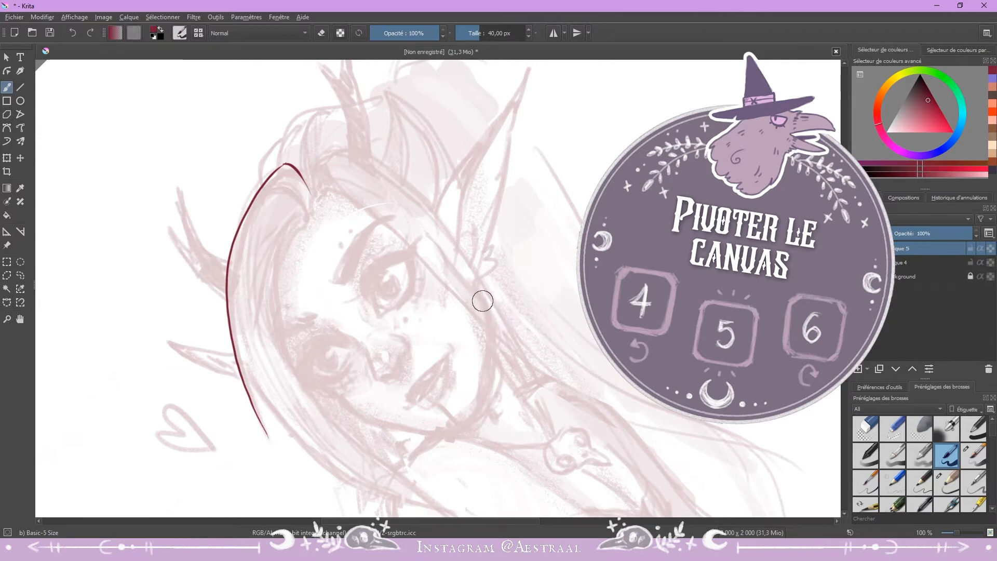
pyautogui.moveTo(487, 329); pyautogui.dragTo(484, 377)
# Rotate the canvas clockwise, try a stroke along the far cheek, straighten the canvas and undo the test lines
pyautogui.press('6')
pyautogui.press('6')
pyautogui.press('6')
pyautogui.press('6')
pyautogui.press('6')
pyautogui.press('6')
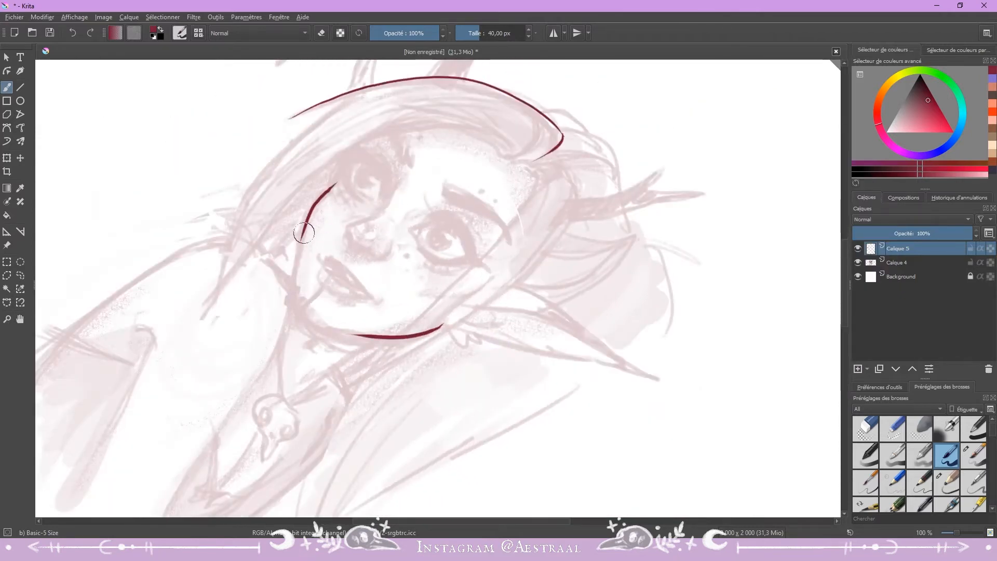
pyautogui.press('4')
pyautogui.press('4')
pyautogui.press('4')
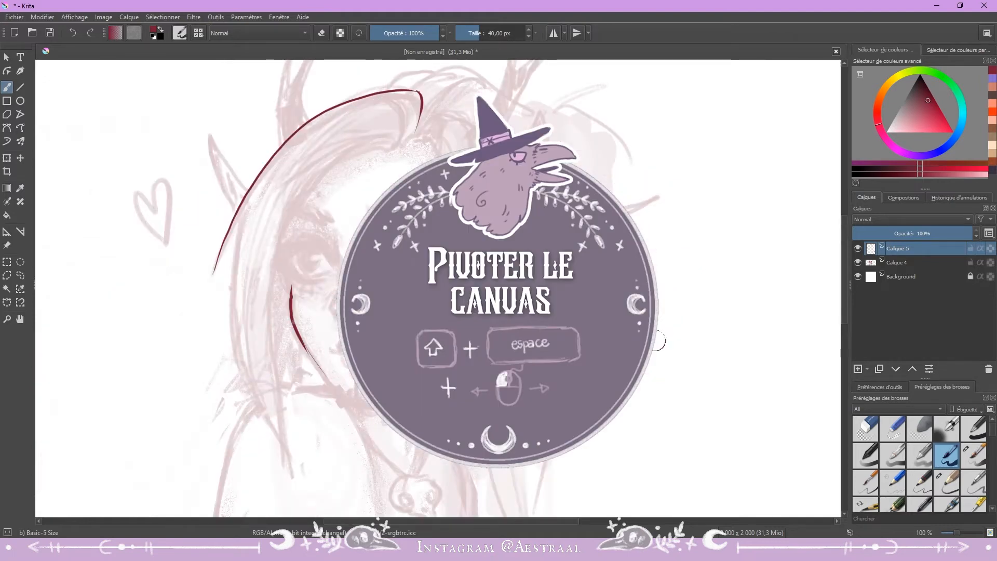
pyautogui.hotkey('ctrl', 'z')
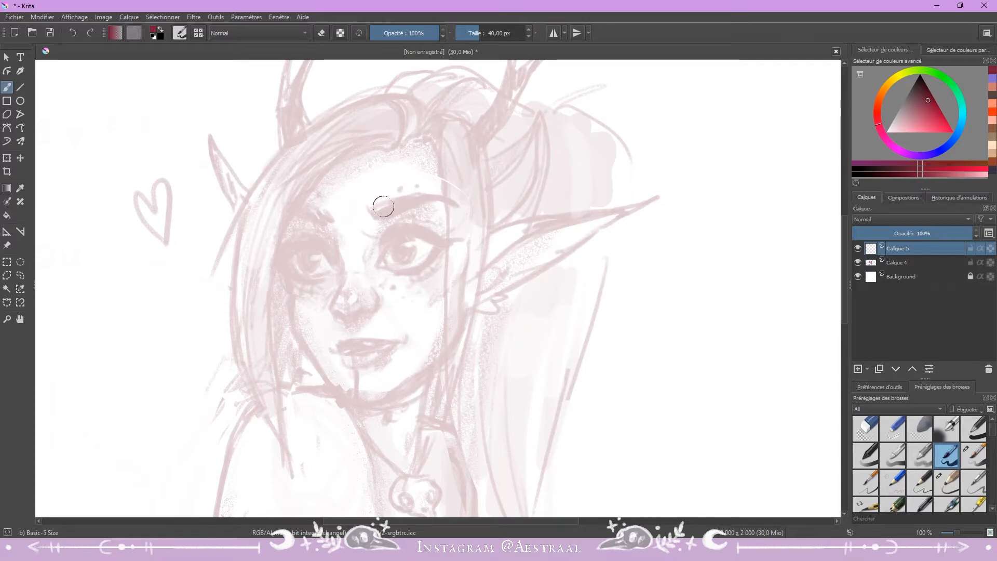
# Draw a tapered line along the near eye's upper eyelid with the 40 px brush
pyautogui.scroll(3, 390, 247)
pyautogui.moveTo(372, 357)
pyautogui.mouseDown()
pyautogui.moveTo(416, 293)
pyautogui.moveTo(469, 272)
pyautogui.moveTo(547, 297)
pyautogui.mouseUp()
pyautogui.scroll(1, 537, 286)
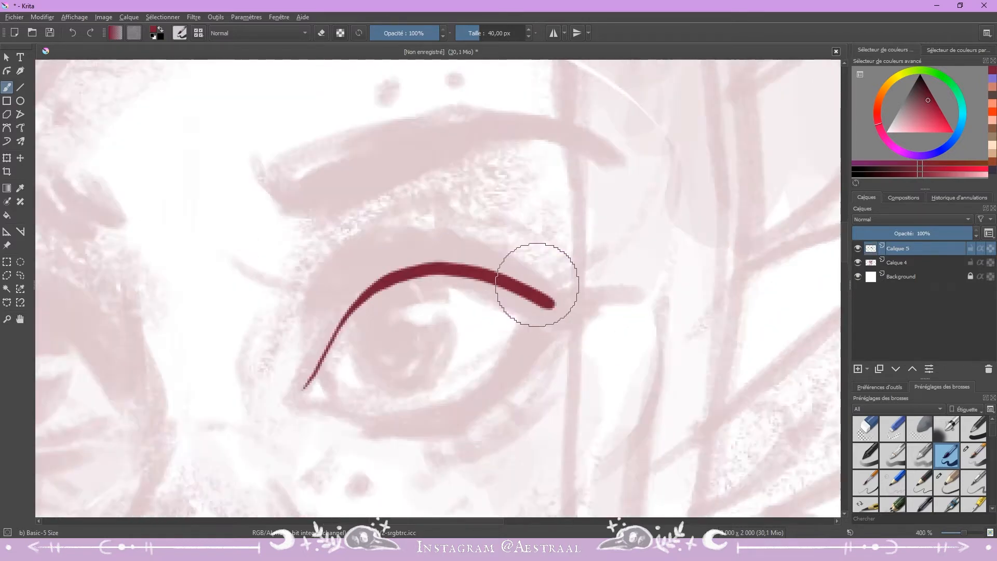
# Examine the drawing with the canvas rotated counter-clockwise and clockwise, and reset the rotation
pyautogui.scroll(-5, 537, 285)
pyautogui.press('4')
pyautogui.press('4')
pyautogui.press('4')
pyautogui.press('4')
pyautogui.press('6')
pyautogui.press('6')
pyautogui.press('6')
pyautogui.press('6')
pyautogui.press('6')
pyautogui.press('6')
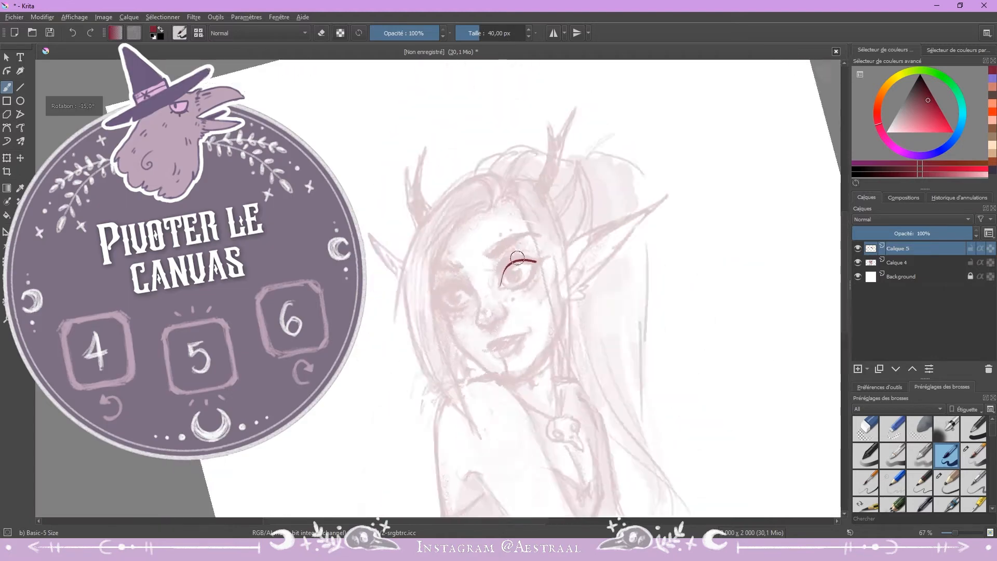
pyautogui.press('5')
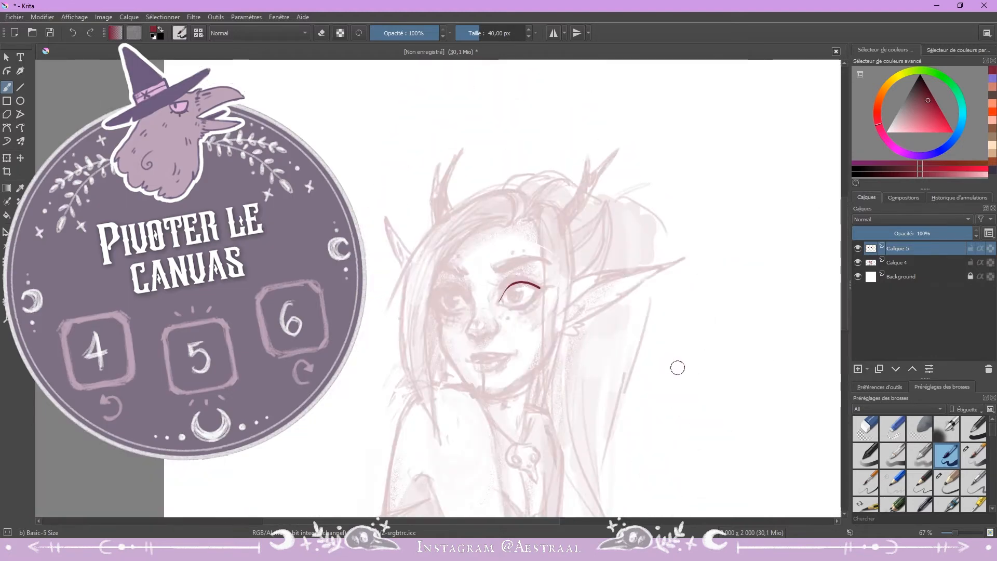
# Try another curved test stroke near the eye at higher magnification and undo it
pyautogui.press('pagedown')
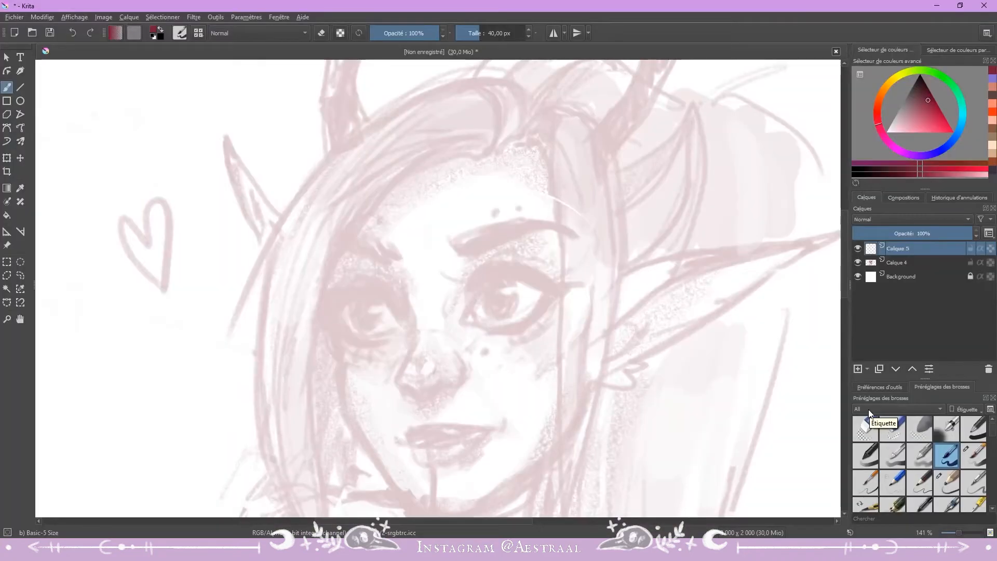
pyautogui.scroll(2, 579, 369)
pyautogui.moveTo(486, 332)
pyautogui.mouseDown()
pyautogui.moveTo(545, 279)
pyautogui.moveTo(691, 251)
pyautogui.mouseUp()
pyautogui.hotkey('ctrl', 'z')
pyautogui.scroll(-5, 614, 283)
pyautogui.scroll(3, 650, 290)
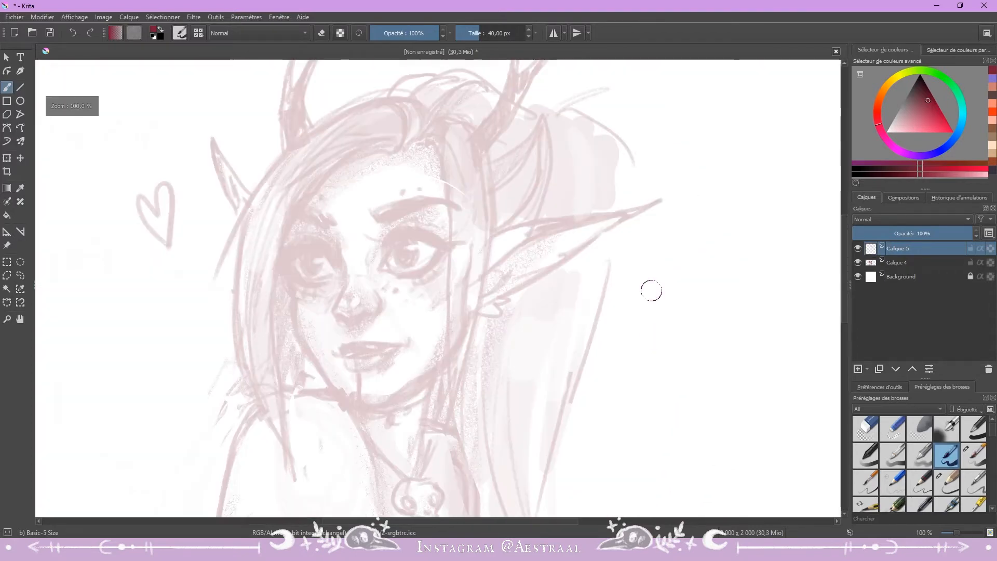
# Draw an unsmoothed test line along the inner hair edge, mark its wobbles with arrows and a squiggle, and clear the layer
pyautogui.moveTo(400, 144)
pyautogui.mouseDown()
pyautogui.moveTo(330, 167)
pyautogui.moveTo(286, 240)
pyautogui.moveTo(272, 315)
pyautogui.moveTo(287, 435)
pyautogui.mouseUp()
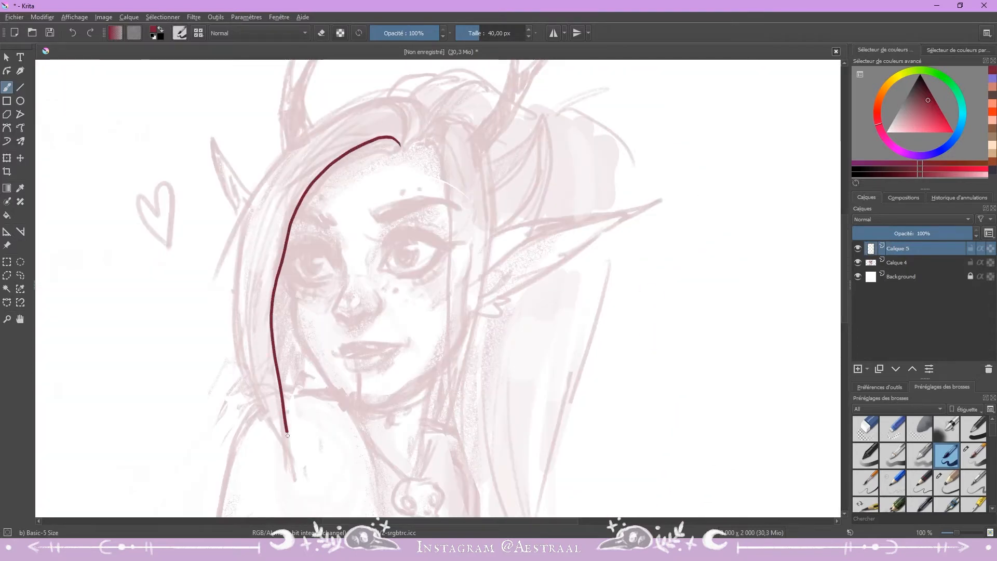
pyautogui.moveTo(272, 250); pyautogui.dragTo(262, 255)
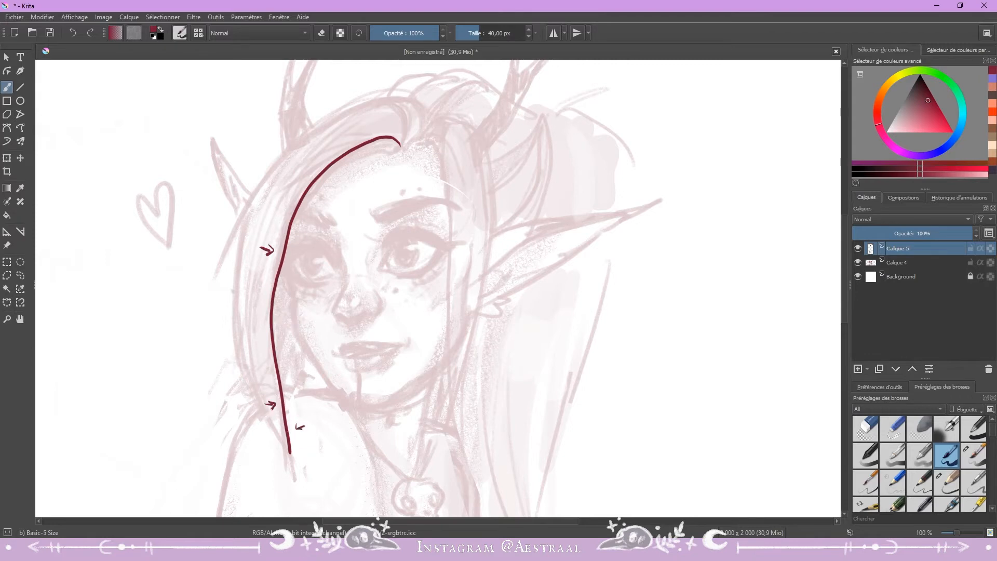
pyautogui.moveTo(225, 365); pyautogui.dragTo(228, 417)
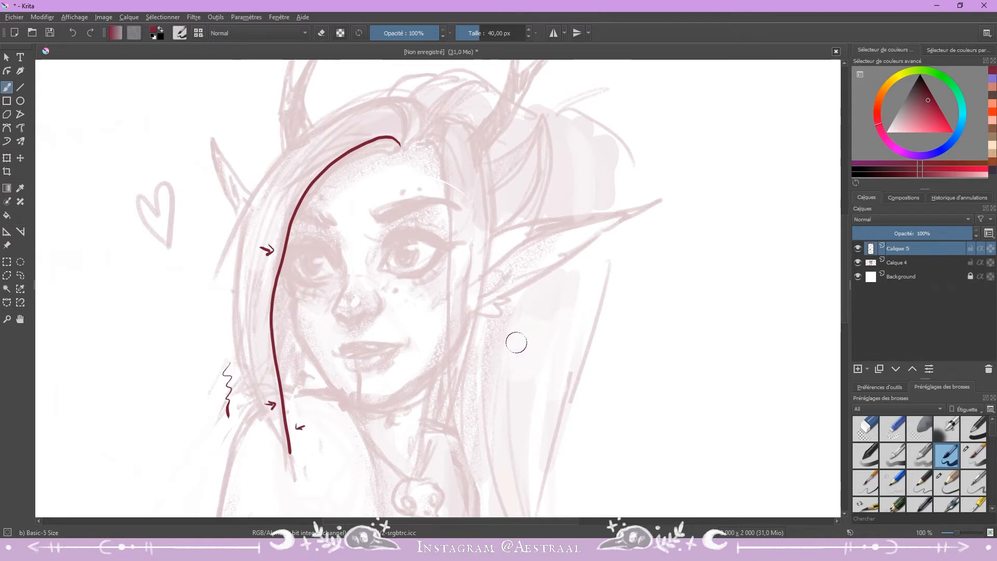
pyautogui.press('Delete')
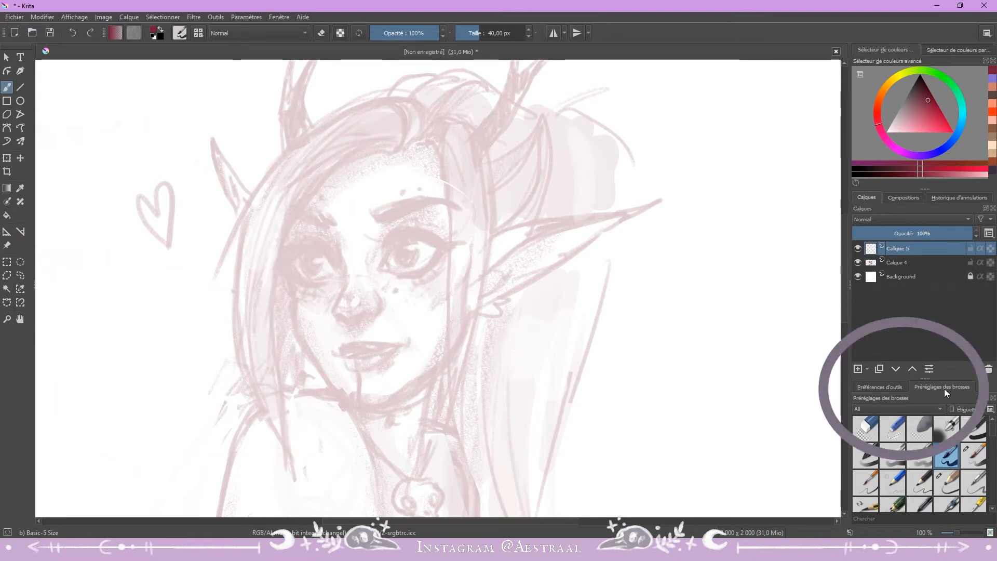
# Set the brush smoothing to Stabilizer in the brush's tool options
pyautogui.click(884, 385)
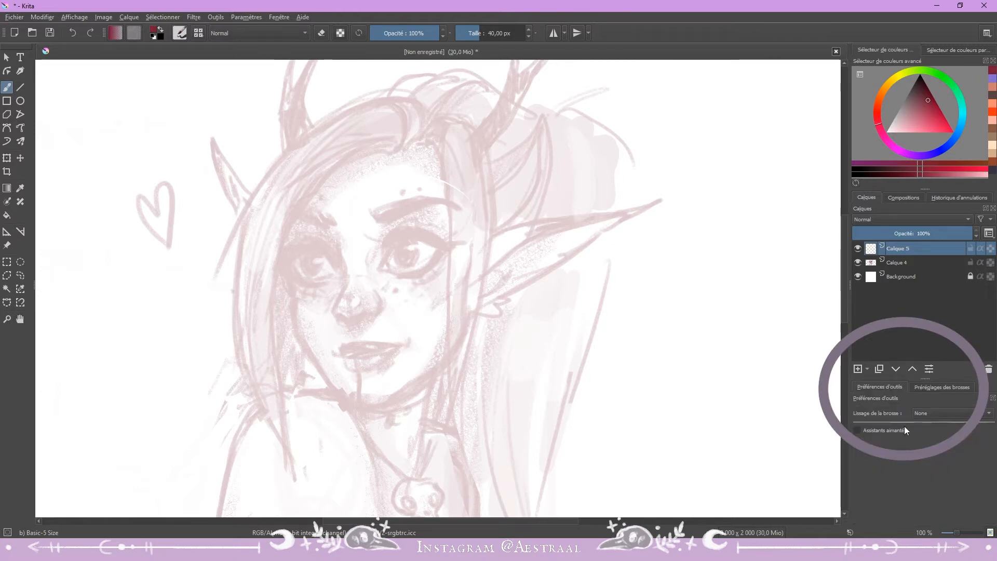
pyautogui.click(945, 415)
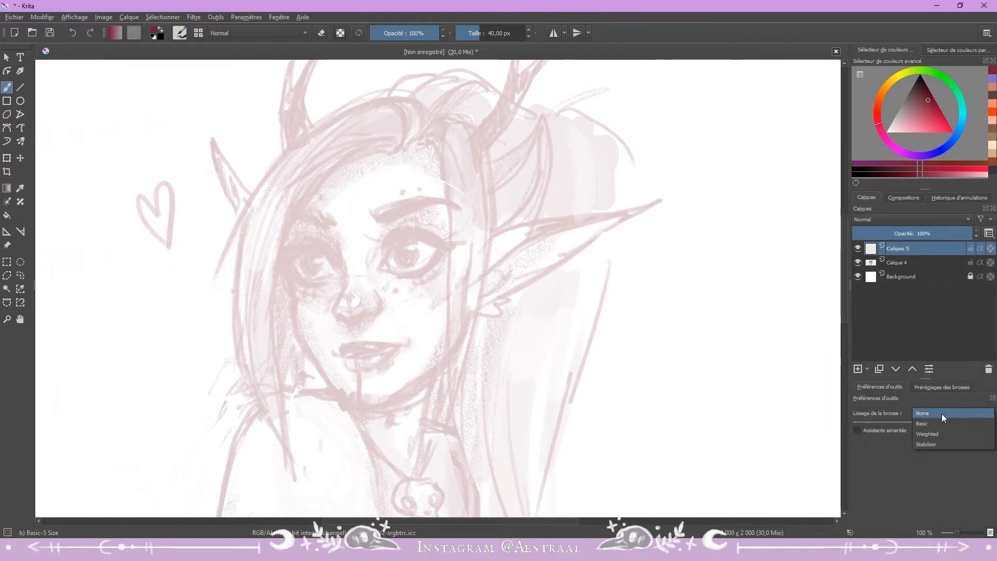
pyautogui.click(932, 445)
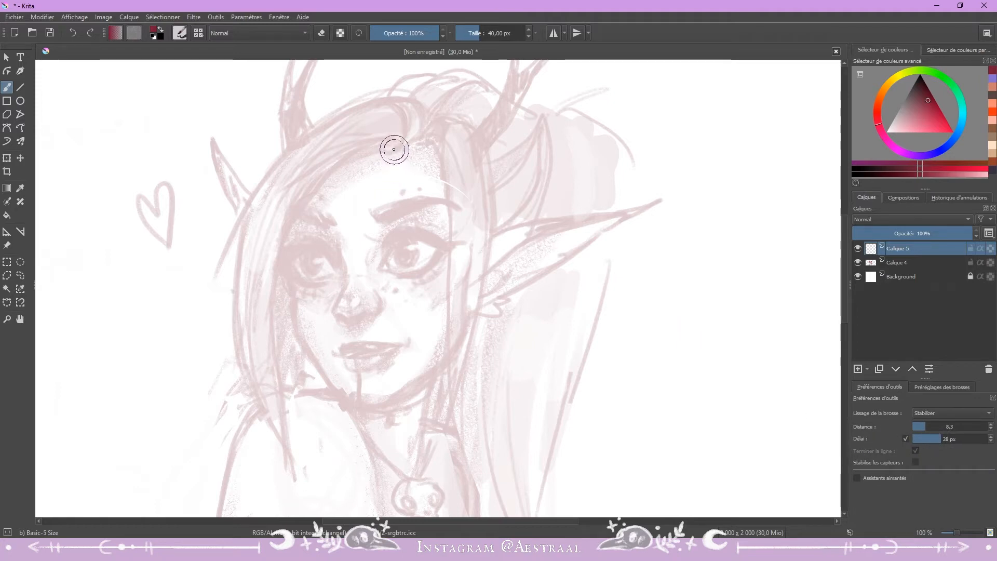
# Draw a stabilized test line along the inner hair edge and several thick, wobbly strokes in the empty area below the heart
pyautogui.moveTo(394, 144)
pyautogui.mouseDown()
pyautogui.moveTo(364, 144)
pyautogui.moveTo(324, 161)
pyautogui.moveTo(285, 455)
pyautogui.mouseUp()
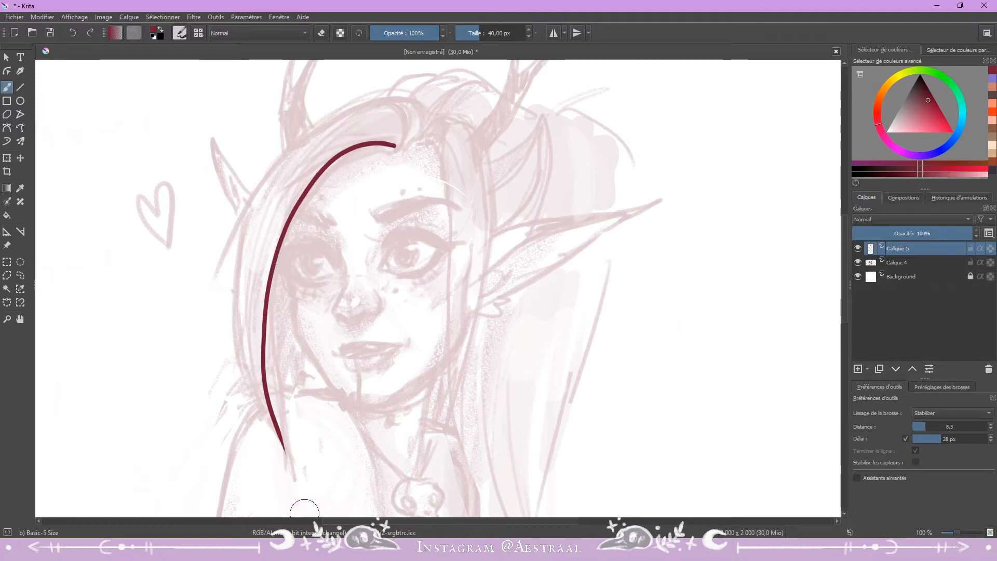
pyautogui.moveTo(197, 421)
pyautogui.mouseDown()
pyautogui.moveTo(223, 285)
pyautogui.moveTo(229, 403)
pyautogui.mouseUp()
pyautogui.moveTo(178, 281); pyautogui.dragTo(146, 430)
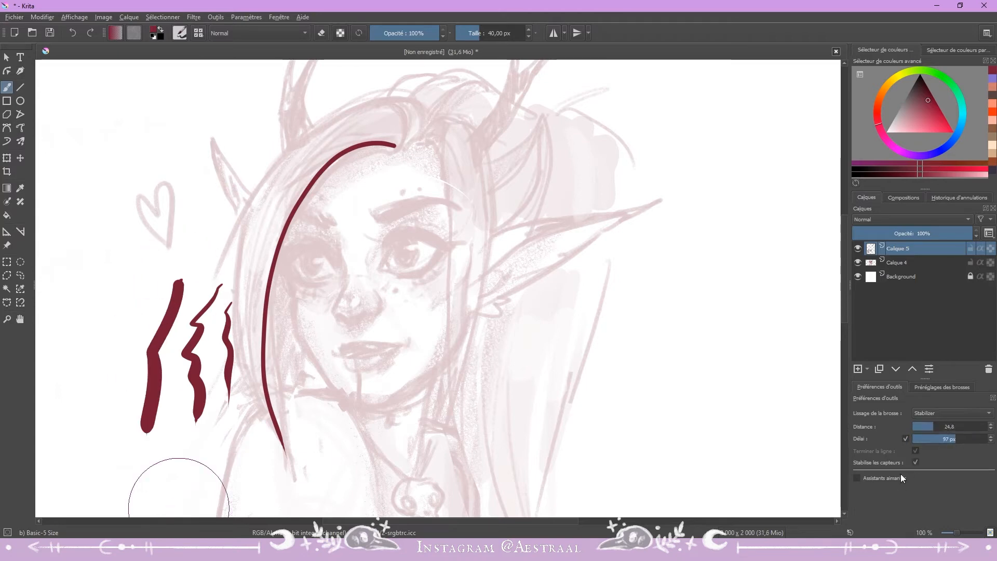
# Draw long curved test lines over the face and ponytail and a wavy stroke beside them, using different stabilizer delays
pyautogui.moveTo(418, 164); pyautogui.dragTo(545, 478)
pyautogui.click(929, 439)
pyautogui.moveTo(410, 145)
pyautogui.mouseDown()
pyautogui.moveTo(466, 387)
pyautogui.moveTo(525, 454)
pyautogui.mouseUp()
pyautogui.moveTo(534, 236); pyautogui.dragTo(547, 377)
# Set the stabilizer delay to 17 px and draw more wavy and curved test strokes over and beside the portrait
pyautogui.click(937, 439)
pyautogui.moveTo(559, 215); pyautogui.dragTo(583, 442)
pyautogui.moveTo(619, 240); pyautogui.dragTo(611, 376)
pyautogui.moveTo(410, 135); pyautogui.dragTo(559, 436)
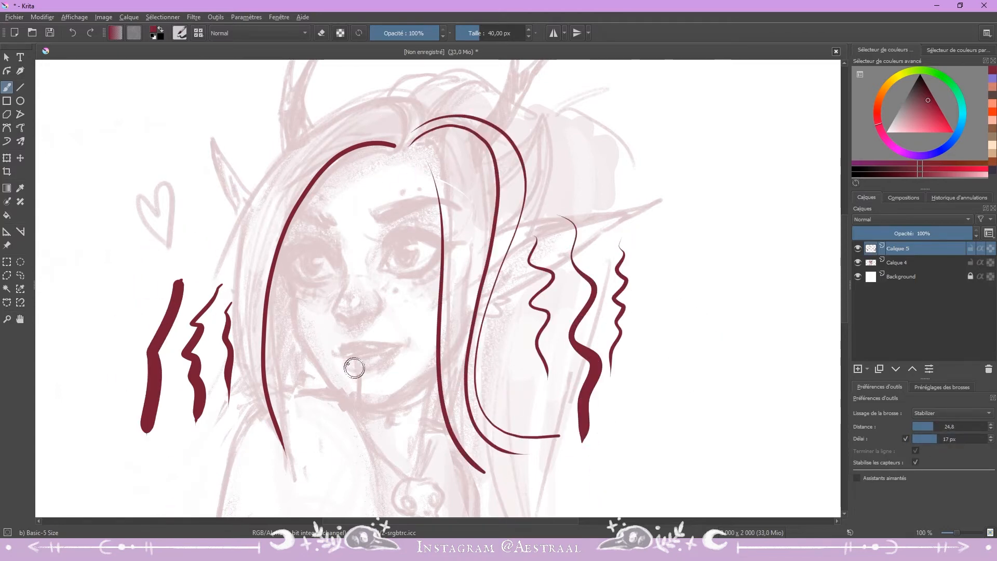
pyautogui.moveTo(353, 114); pyautogui.dragTo(205, 426)
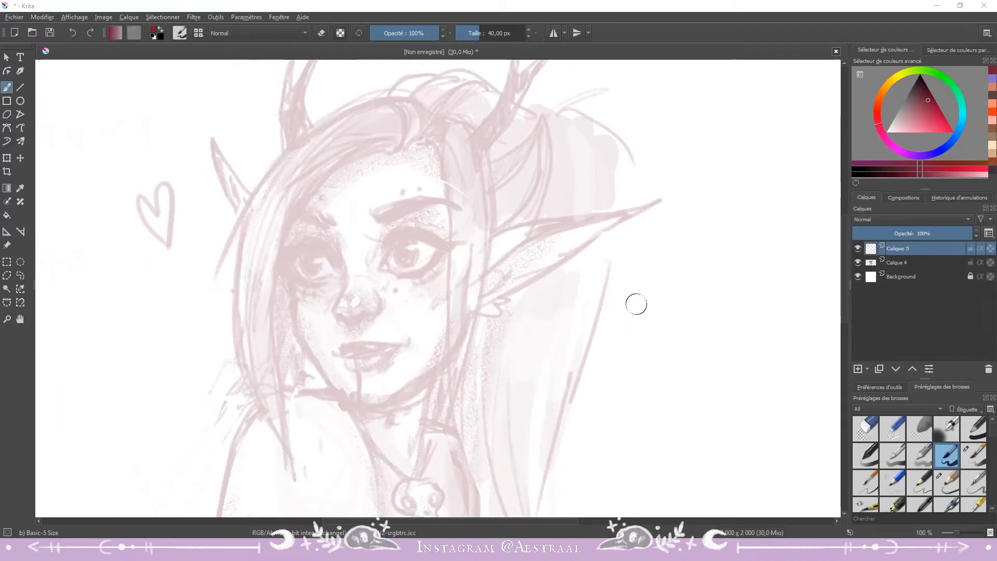
# Draw two short test strokes beside the ponytail, enlarge the brush to 353.05 px, and paint a broad stroke next to them
pyautogui.moveTo(635, 294)
pyautogui.mouseDown()
pyautogui.moveTo(641, 375)
pyautogui.moveTo(657, 396)
pyautogui.mouseUp()
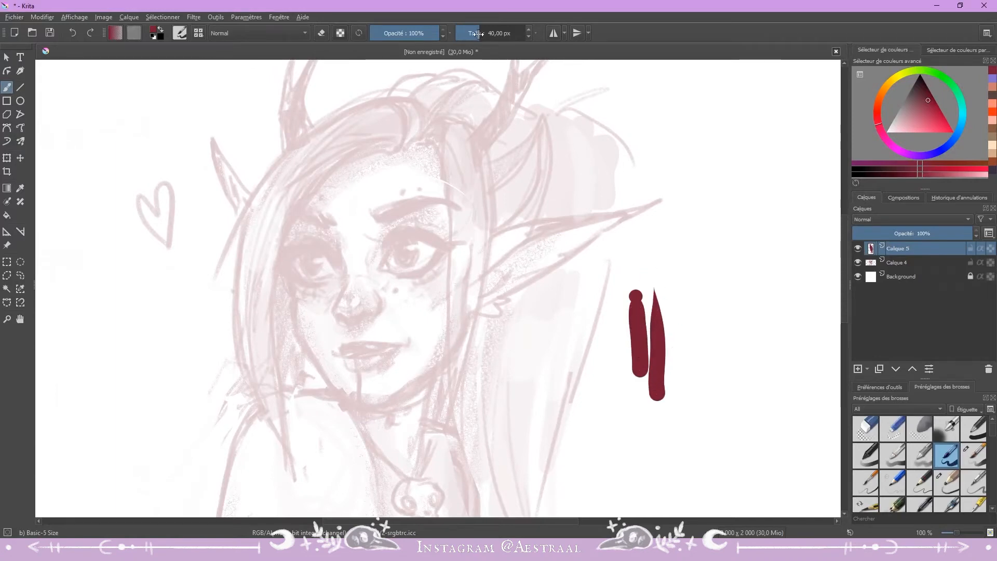
pyautogui.moveTo(478, 34); pyautogui.dragTo(506, 34)
pyautogui.click(707, 258)
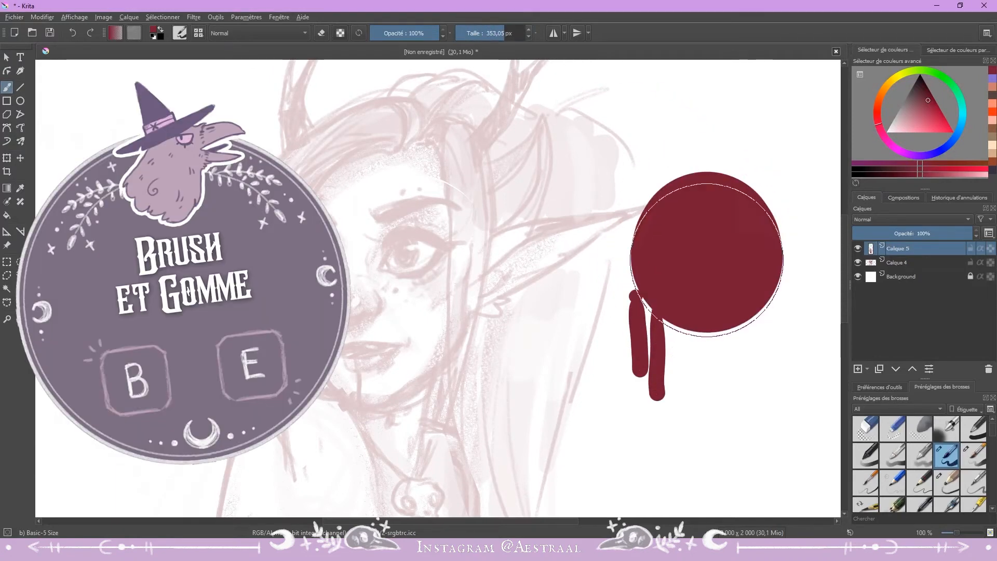
pyautogui.moveTo(706, 257); pyautogui.dragTo(710, 331)
# Reduce the brush size to 53.14 px, resize it to 76.90 px, and draw short test strokes over the ponytail
pyautogui.moveTo(506, 34); pyautogui.dragTo(487, 34)
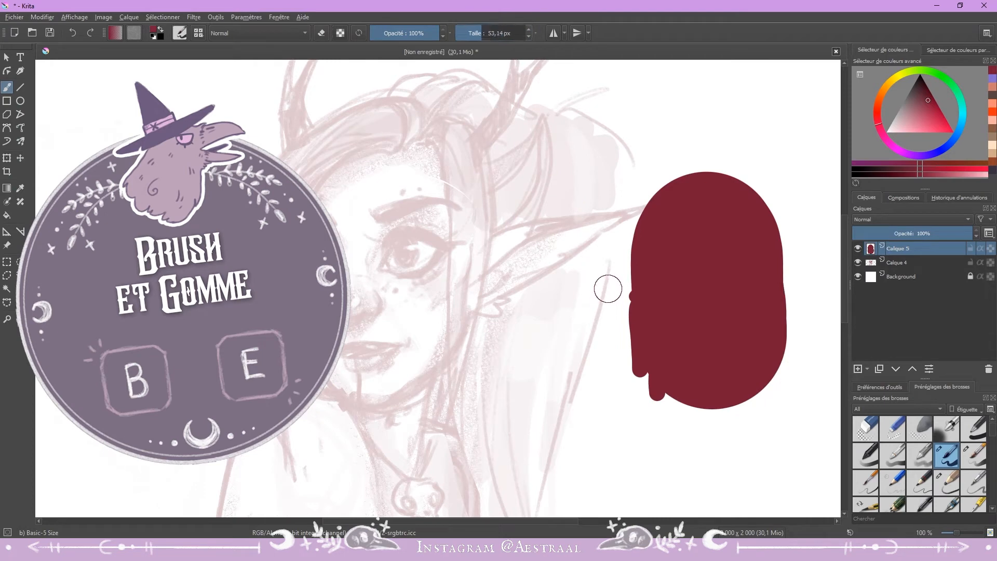
pyautogui.moveTo(608, 268); pyautogui.dragTo(612, 343)
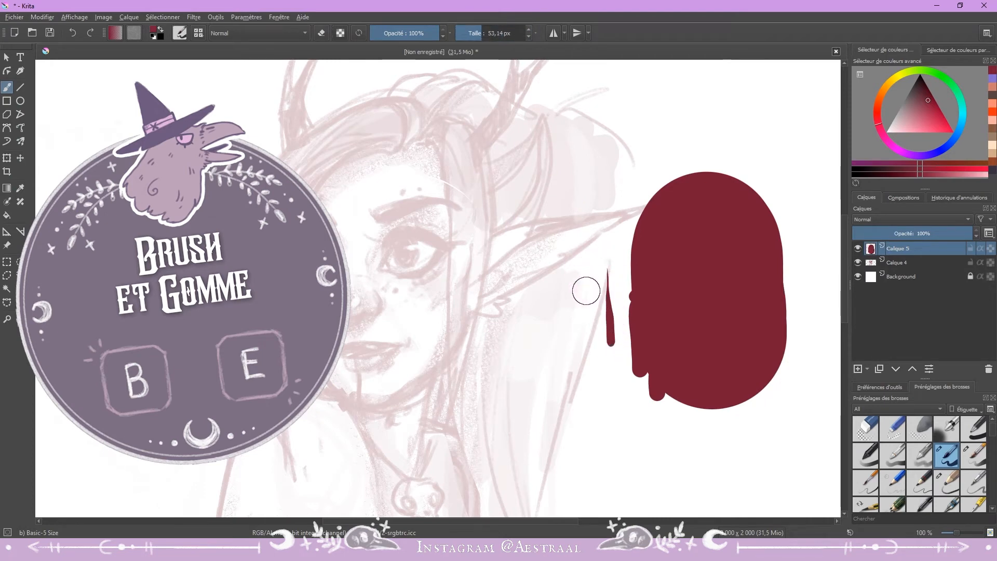
pyautogui.press(']')
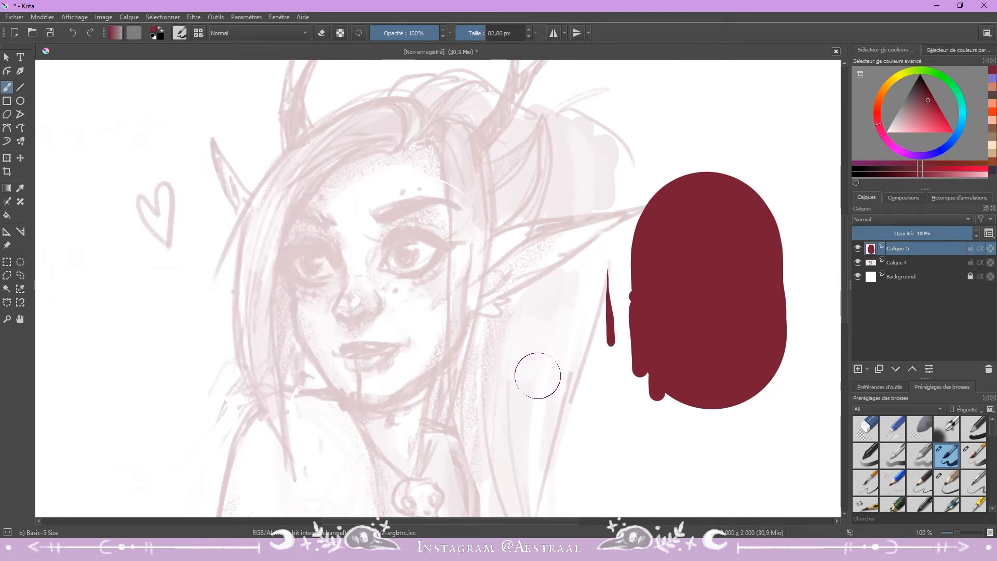
pyautogui.press('[')
pyautogui.press('[')
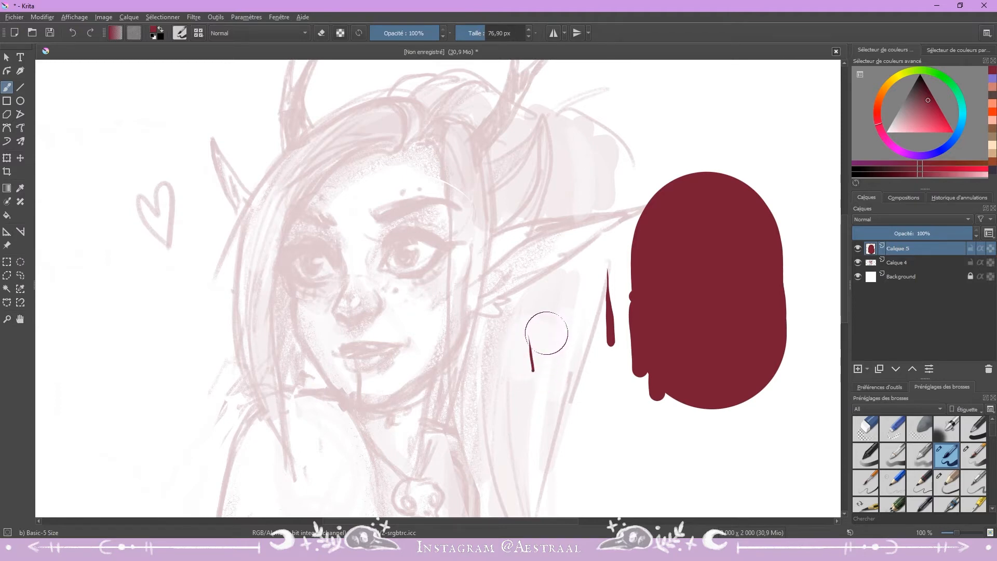
pyautogui.moveTo(554, 322)
pyautogui.mouseDown()
pyautogui.moveTo(558, 388)
pyautogui.moveTo(589, 382)
pyautogui.mouseUp()
# Enlarge the brush to 160.75 px and draw a longer vertical test stroke through the ponytail
pyautogui.press(']')
pyautogui.press(']')
pyautogui.press(']')
pyautogui.press(']')
pyautogui.press(']')
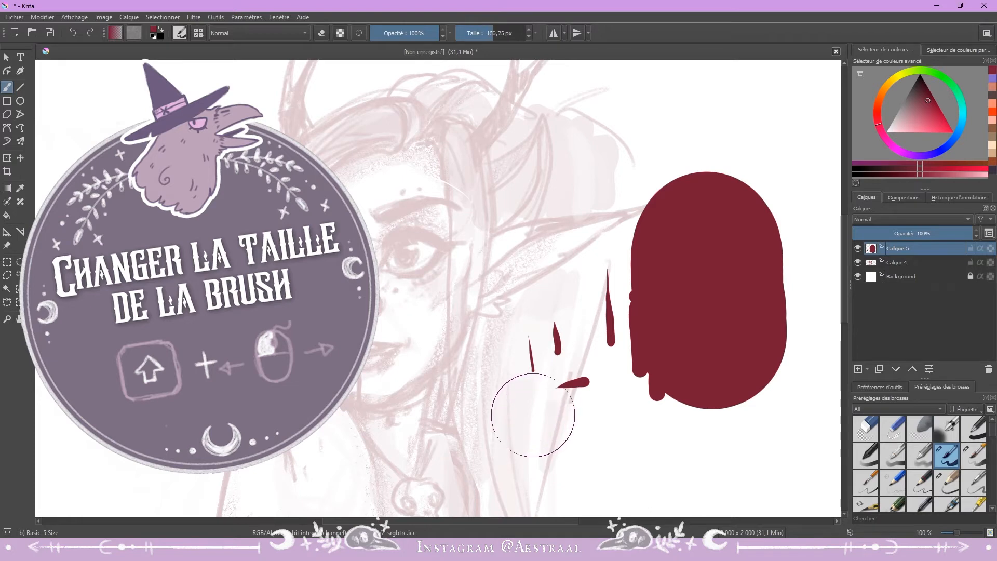
pyautogui.moveTo(493, 327); pyautogui.dragTo(508, 457)
# Enlarge the brush to 214.71 px, draw a test stroke across the jaw and neck, and clear the layer
pyautogui.press(']')
pyautogui.press(']')
pyautogui.press(']')
pyautogui.press(']')
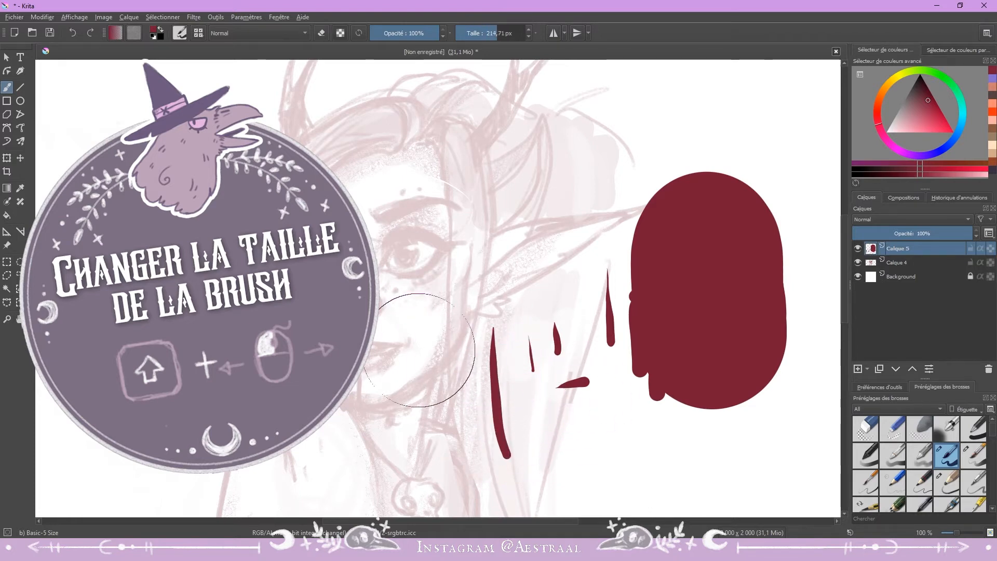
pyautogui.moveTo(388, 311); pyautogui.dragTo(418, 452)
pyautogui.press('Delete')
# Resize the brush again, draw test strokes in the empty area beside the ponytail, and clear the layer
pyautogui.press('[')
pyautogui.press('[')
pyautogui.press('[')
pyautogui.press('[')
pyautogui.press('[')
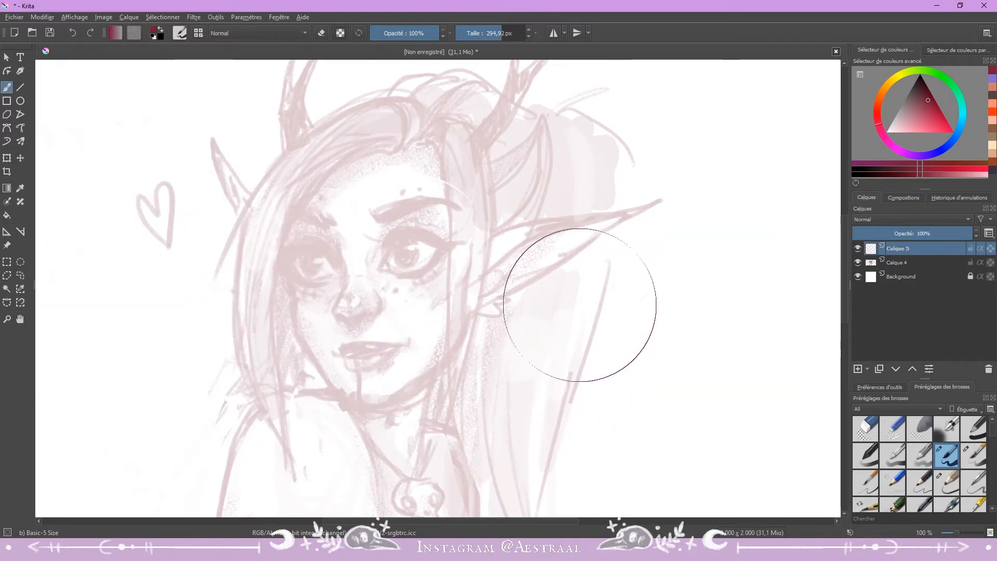
pyautogui.moveTo(617, 284)
pyautogui.mouseDown()
pyautogui.moveTo(614, 387)
pyautogui.moveTo(640, 404)
pyautogui.mouseUp()
pyautogui.moveTo(674, 302); pyautogui.dragTo(699, 352)
pyautogui.press('Delete')
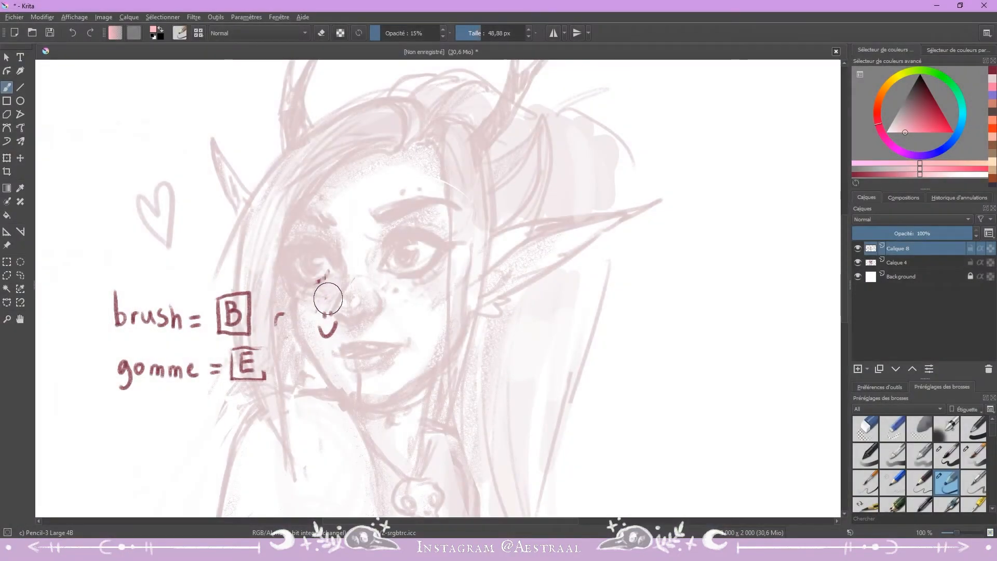
# Paint adjoining light pink, dark pink and orange color swatches over the chin and neck with the Pencil-3 Large 4B brush
pyautogui.moveTo(328, 299)
pyautogui.mouseDown()
pyautogui.moveTo(372, 339)
pyautogui.moveTo(398, 322)
pyautogui.moveTo(365, 412)
pyautogui.moveTo(392, 378)
pyautogui.moveTo(390, 415)
pyautogui.moveTo(431, 361)
pyautogui.moveTo(439, 410)
pyautogui.moveTo(486, 334)
pyautogui.moveTo(496, 382)
pyautogui.moveTo(515, 403)
pyautogui.moveTo(504, 434)
pyautogui.mouseUp()
pyautogui.click(921, 125)
pyautogui.click(883, 90)
pyautogui.click(924, 131)
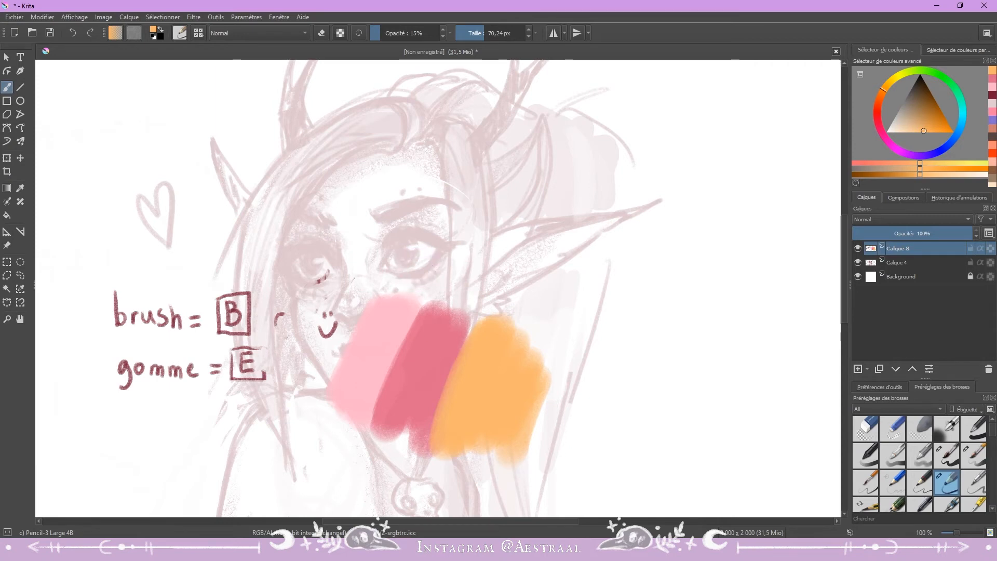
# Sample the light pink, dark pink and orange from the swatches and paint a matching dot of each beside the eye
pyautogui.keyDown('ctrl'); pyautogui.click(391, 328); pyautogui.keyUp('ctrl')
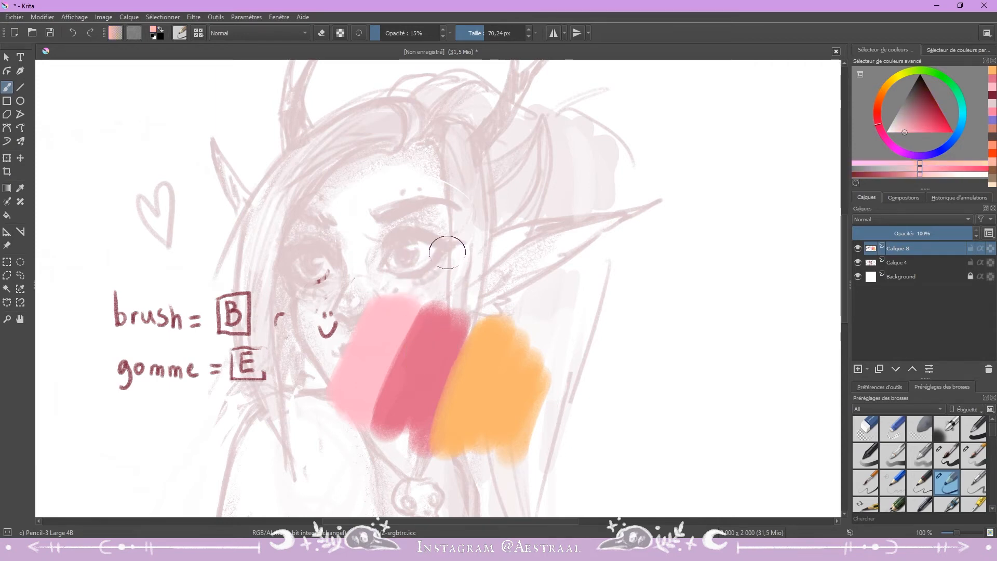
pyautogui.moveTo(447, 239); pyautogui.dragTo(533, 264)
pyautogui.keyDown('ctrl'); pyautogui.click(444, 323); pyautogui.keyUp('ctrl')
pyautogui.keyDown('ctrl'); pyautogui.click(508, 363); pyautogui.keyUp('ctrl')
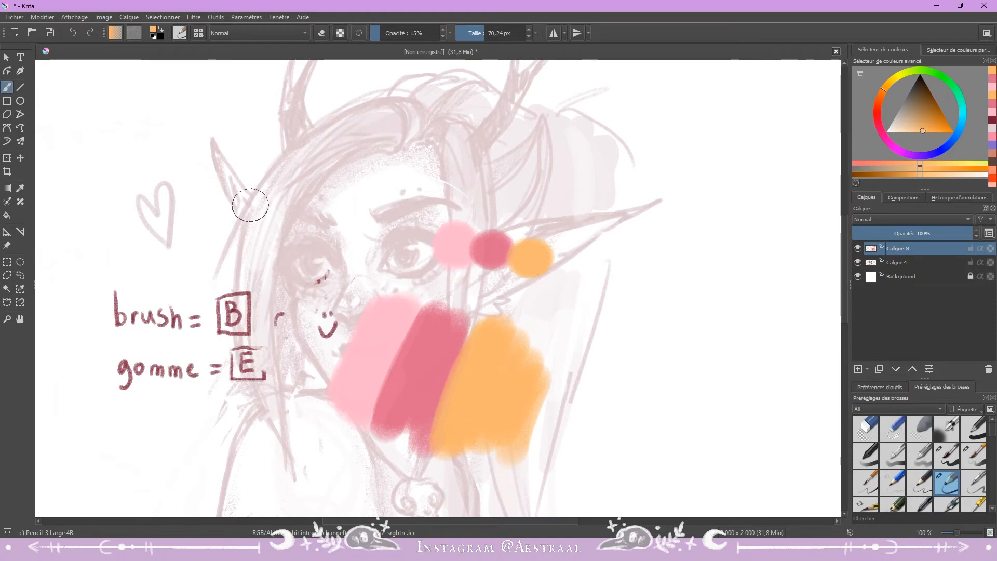
# Sample a color from the handwritten brush note and draw small marks below the notes with different brush sizes
pyautogui.keyDown('ctrl'); pyautogui.click(220, 331); pyautogui.keyUp('ctrl')
pyautogui.moveTo(141, 407)
pyautogui.keyDown('shift'); pyautogui.mouseDown()
pyautogui.moveTo(114, 408)
pyautogui.moveTo(127, 435)
pyautogui.mouseUp(); pyautogui.keyUp('shift')
pyautogui.moveTo(153, 405); pyautogui.dragTo(155, 433)
pyautogui.moveTo(207, 414); pyautogui.dragTo(219, 419)
pyautogui.keyDown('shift'); pyautogui.moveTo(277, 407); pyautogui.dragTo(271, 408); pyautogui.keyUp('shift')
pyautogui.moveTo(275, 396)
pyautogui.mouseDown()
pyautogui.moveTo(275, 419)
pyautogui.moveTo(321, 426)
pyautogui.mouseUp()
pyautogui.moveTo(256, 442); pyautogui.dragTo(320, 479)
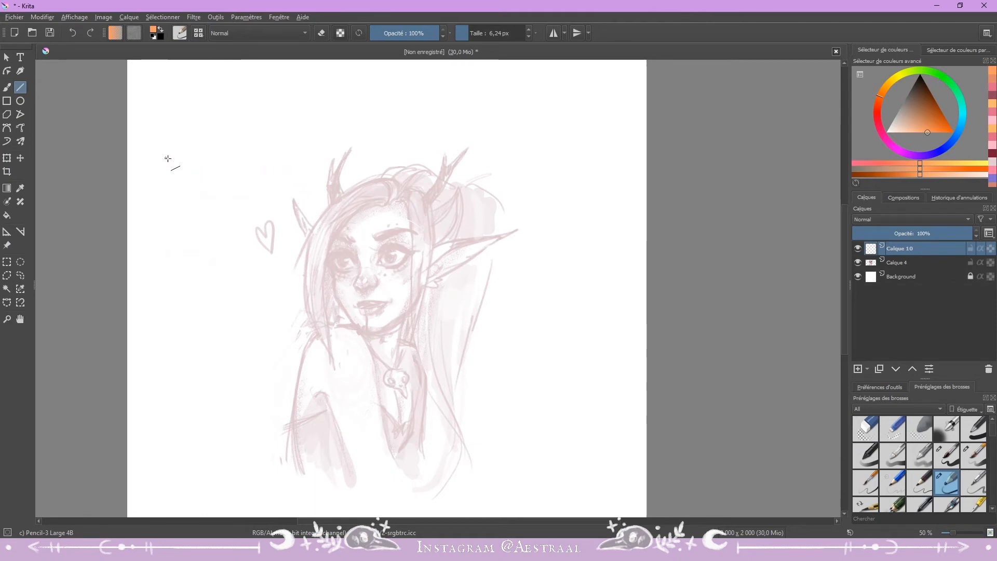
# Draw two unconstrained lines above the portrait and two down its side with the Line tool, and clear the layer
pyautogui.moveTo(255, 162); pyautogui.dragTo(556, 175)
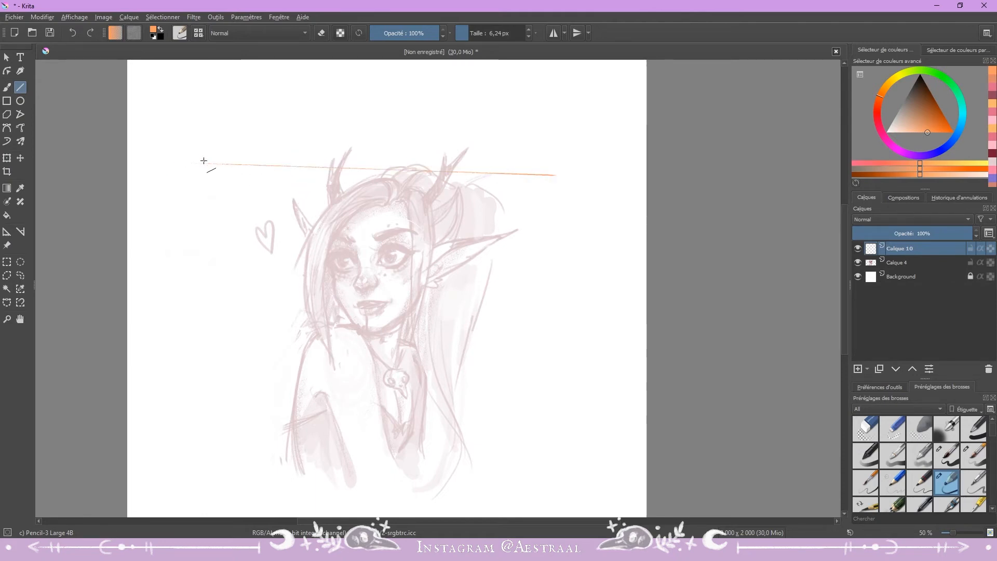
pyautogui.moveTo(198, 162); pyautogui.dragTo(567, 160)
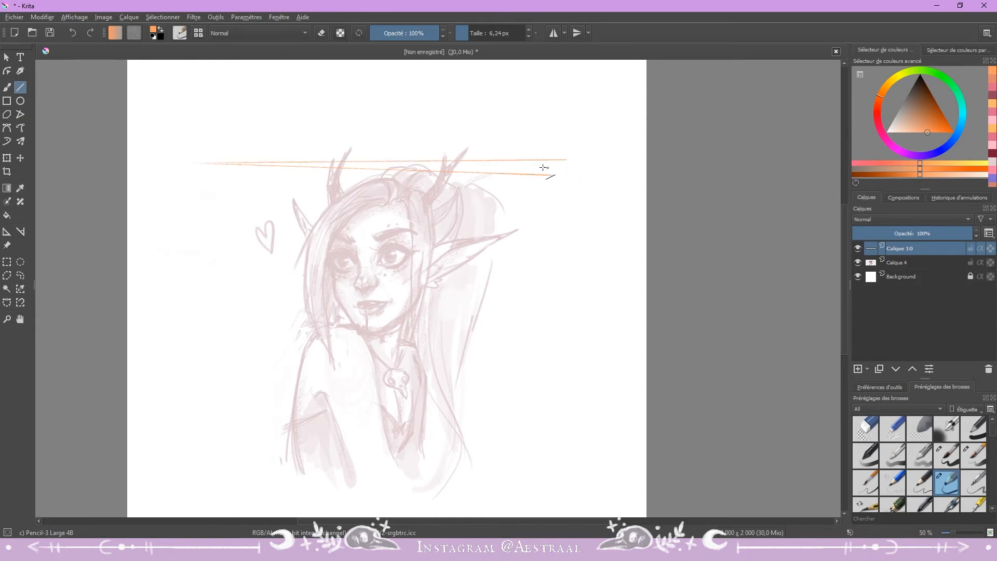
pyautogui.moveTo(222, 156); pyautogui.dragTo(215, 470)
pyautogui.moveTo(228, 156); pyautogui.dragTo(238, 480)
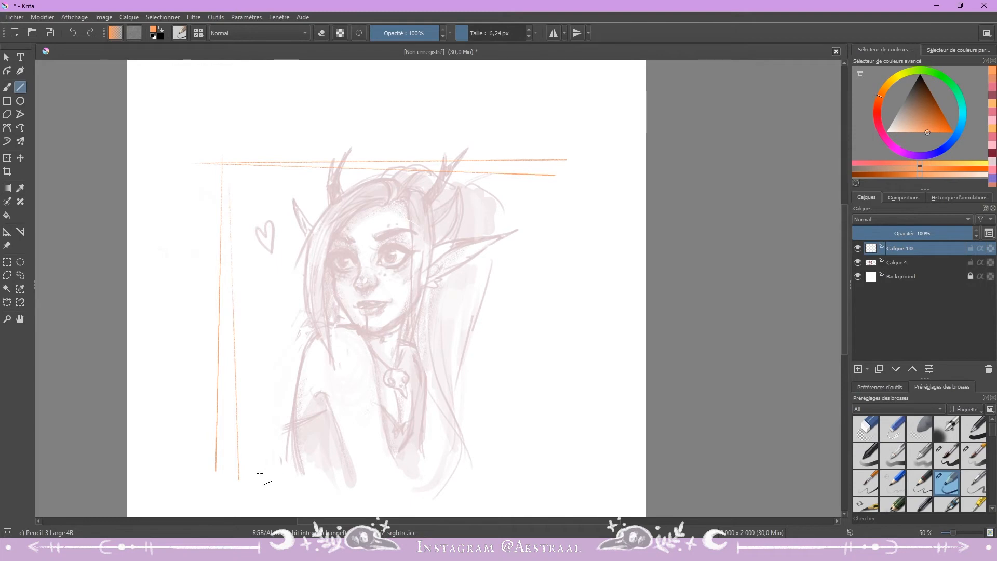
pyautogui.press('Delete')
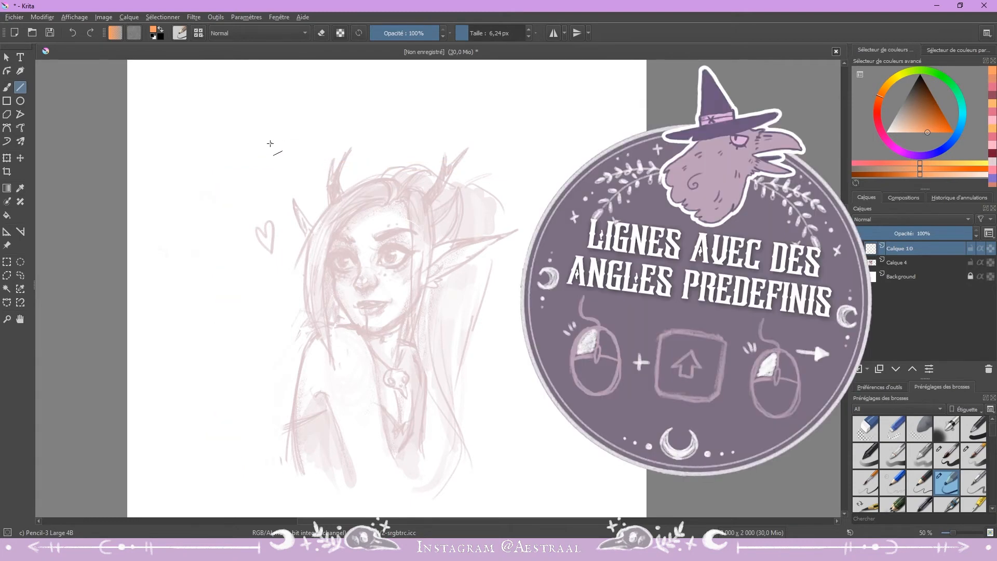
# Draw angle-constrained horizontal, vertical and diagonal lines around and across the portrait with the Line tool
pyautogui.moveTo(247, 146); pyautogui.dragTo(461, 136)
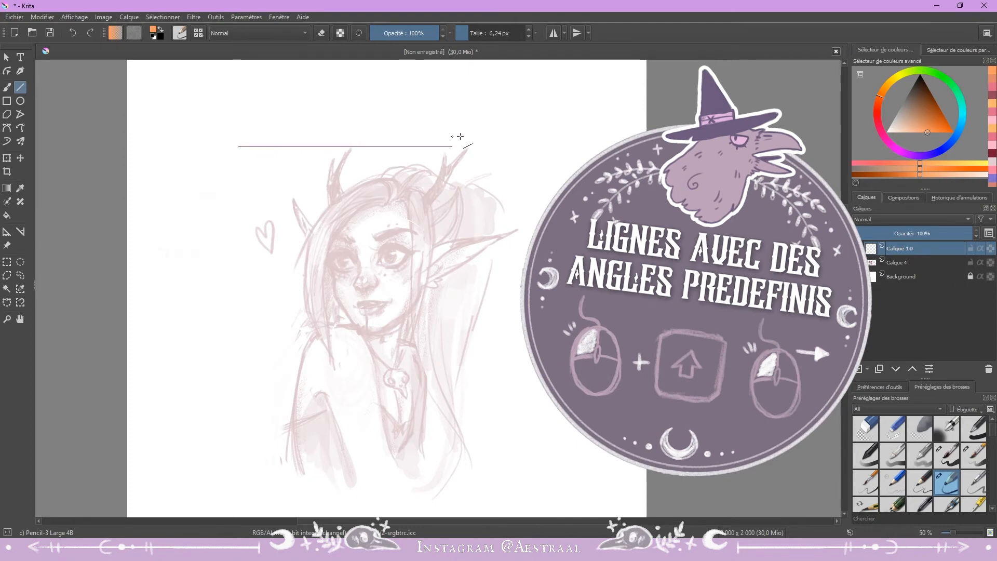
pyautogui.moveTo(583, 133); pyautogui.dragTo(585, 133)
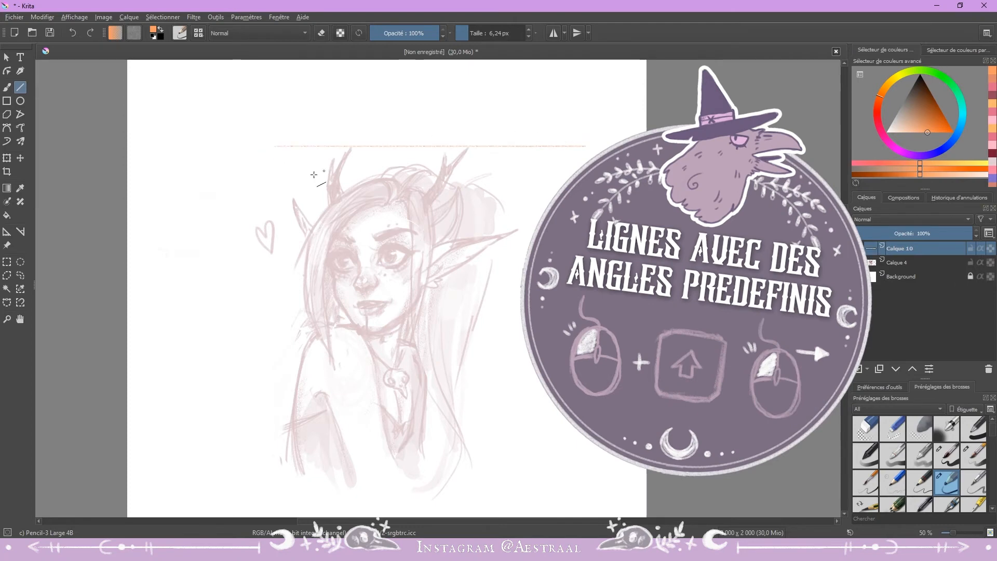
pyautogui.moveTo(245, 120)
pyautogui.mouseDown()
pyautogui.moveTo(239, 445)
pyautogui.moveTo(221, 475)
pyautogui.mouseUp()
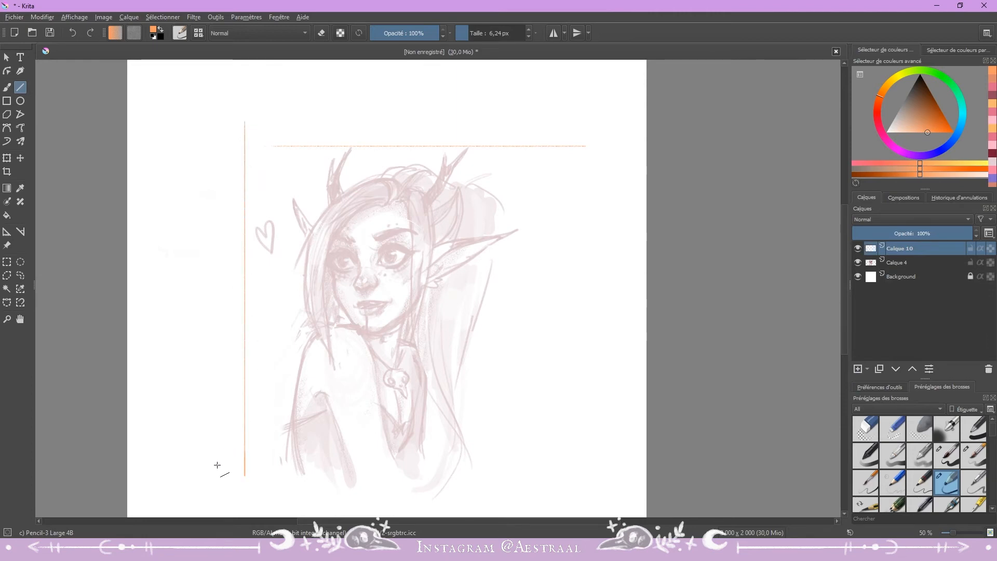
pyautogui.moveTo(222, 133); pyautogui.dragTo(555, 463)
pyautogui.moveTo(387, 109); pyautogui.dragTo(436, 238)
pyautogui.moveTo(425, 301)
pyautogui.mouseDown()
pyautogui.moveTo(291, 304)
pyautogui.moveTo(494, 291)
pyautogui.moveTo(565, 255)
pyautogui.moveTo(552, 266)
pyautogui.mouseUp()
pyautogui.moveTo(292, 100)
pyautogui.mouseDown()
pyautogui.moveTo(454, 377)
pyautogui.moveTo(580, 392)
pyautogui.mouseUp()
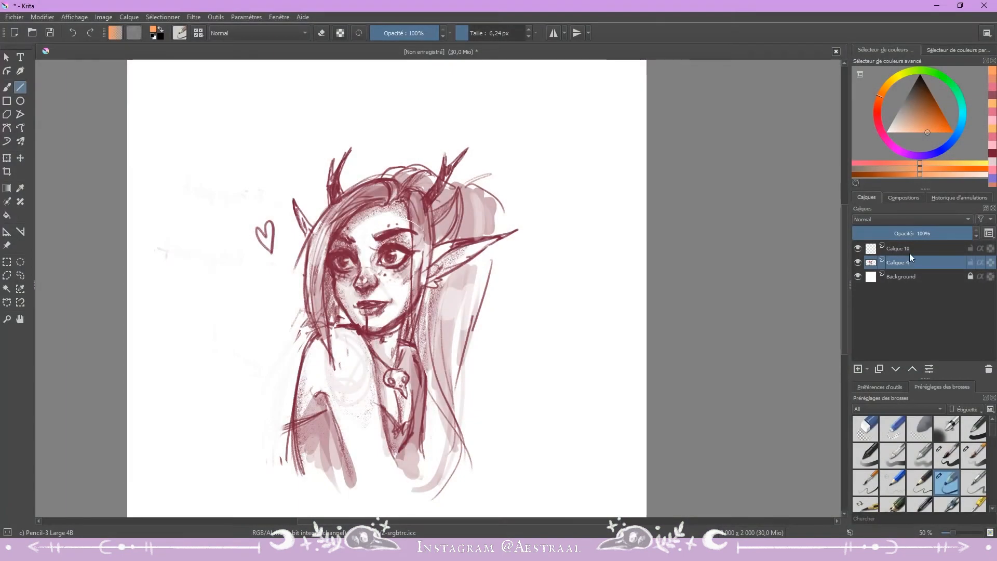
# Move layer Calque 10 beneath the sketch layer and paint the face, neck, shoulder and arms orange with a 41.38 px brush
pyautogui.click(900, 247)
pyautogui.moveTo(903, 247); pyautogui.dragTo(901, 266)
pyautogui.click(933, 137)
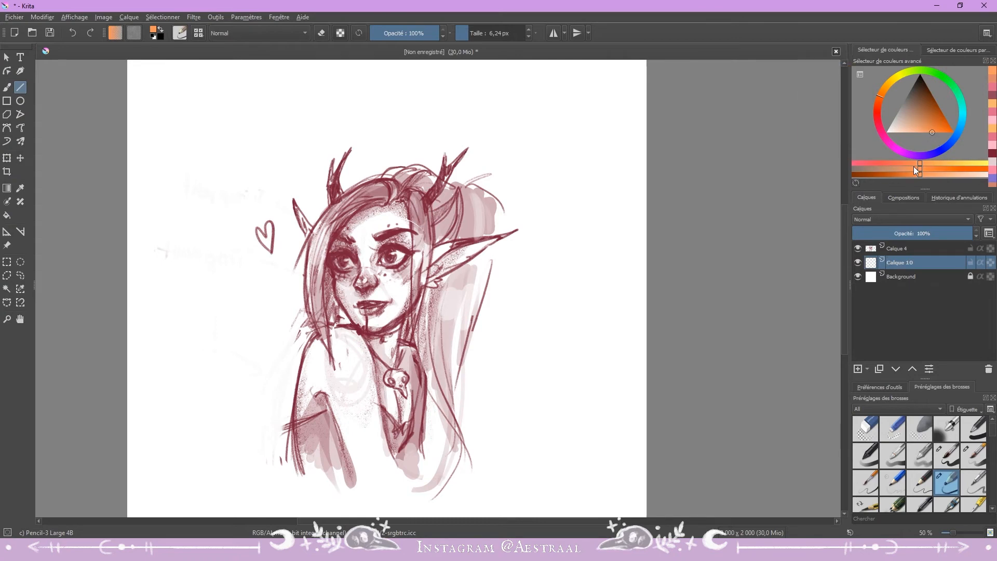
pyautogui.click(473, 32)
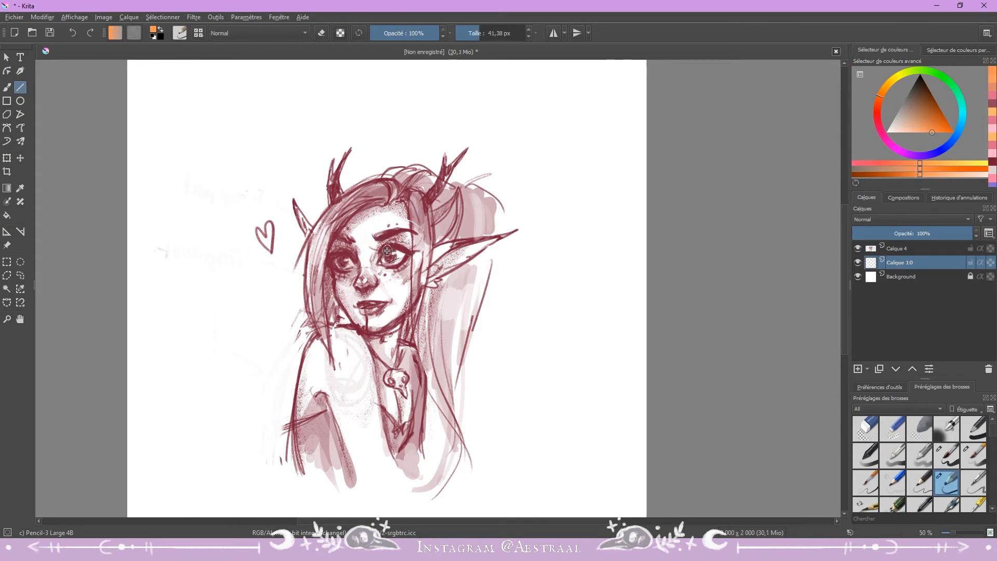
pyautogui.press('b')
pyautogui.moveTo(382, 209)
pyautogui.mouseDown()
pyautogui.moveTo(393, 231)
pyautogui.moveTo(404, 230)
pyautogui.moveTo(401, 246)
pyautogui.moveTo(369, 307)
pyautogui.moveTo(371, 325)
pyautogui.moveTo(391, 323)
pyautogui.moveTo(408, 222)
pyautogui.mouseUp()
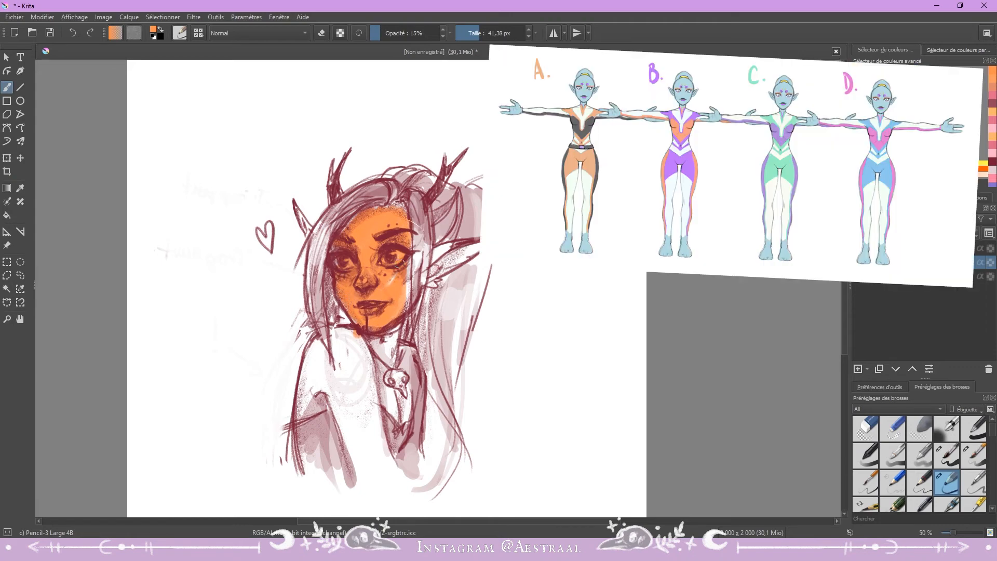
pyautogui.moveTo(384, 333)
pyautogui.mouseDown()
pyautogui.moveTo(320, 338)
pyautogui.moveTo(311, 371)
pyautogui.moveTo(325, 395)
pyautogui.moveTo(354, 364)
pyautogui.moveTo(364, 432)
pyautogui.moveTo(335, 422)
pyautogui.moveTo(395, 338)
pyautogui.moveTo(400, 410)
pyautogui.moveTo(403, 379)
pyautogui.moveTo(416, 437)
pyautogui.moveTo(413, 374)
pyautogui.mouseUp()
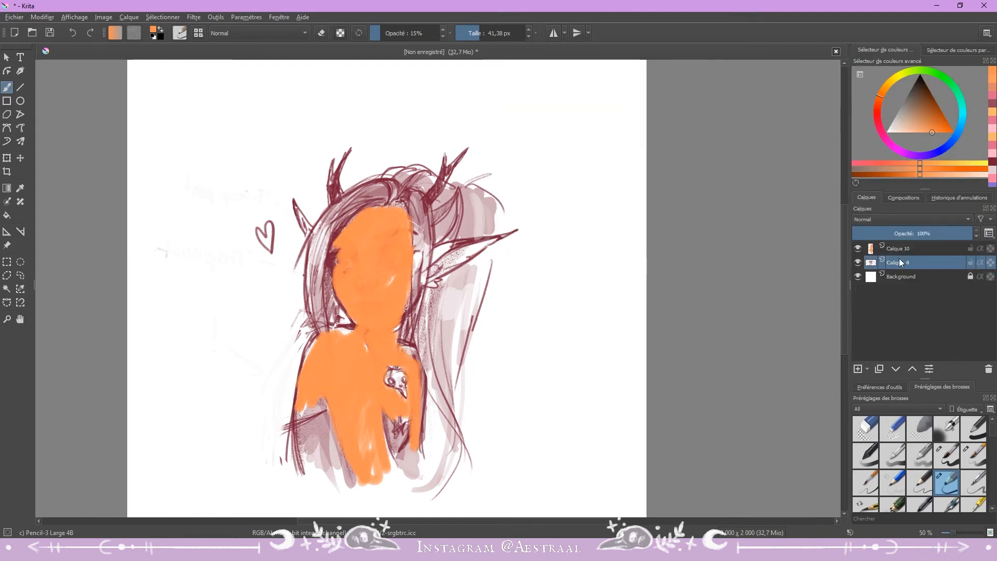
# Place Calque 10 back beneath the sketch and apply an HSV/HSL adjustment with hue 2, saturation -31 and lightness 64
pyautogui.click(901, 247)
pyautogui.click(903, 262)
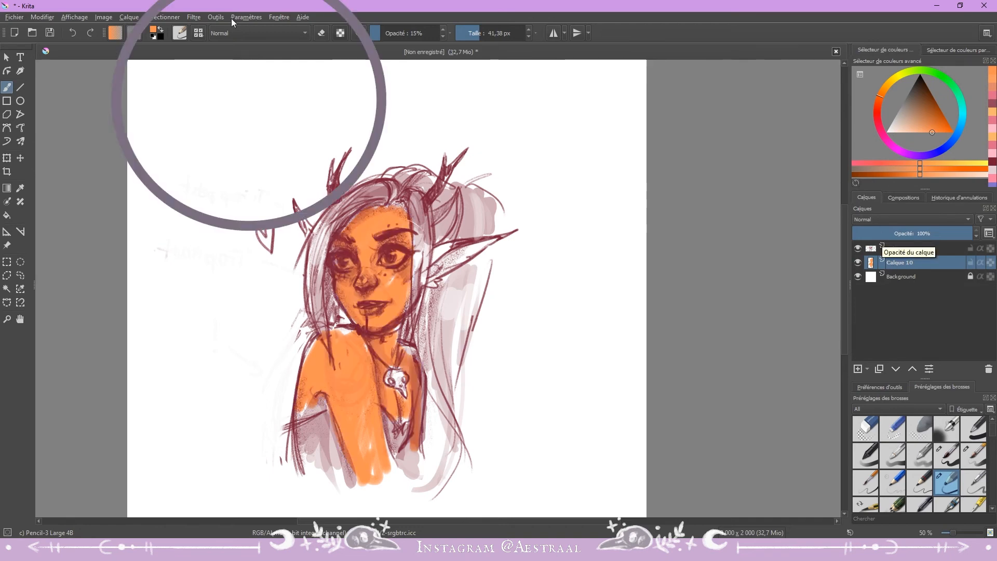
pyautogui.click(194, 17)
pyautogui.moveTo(222, 43)
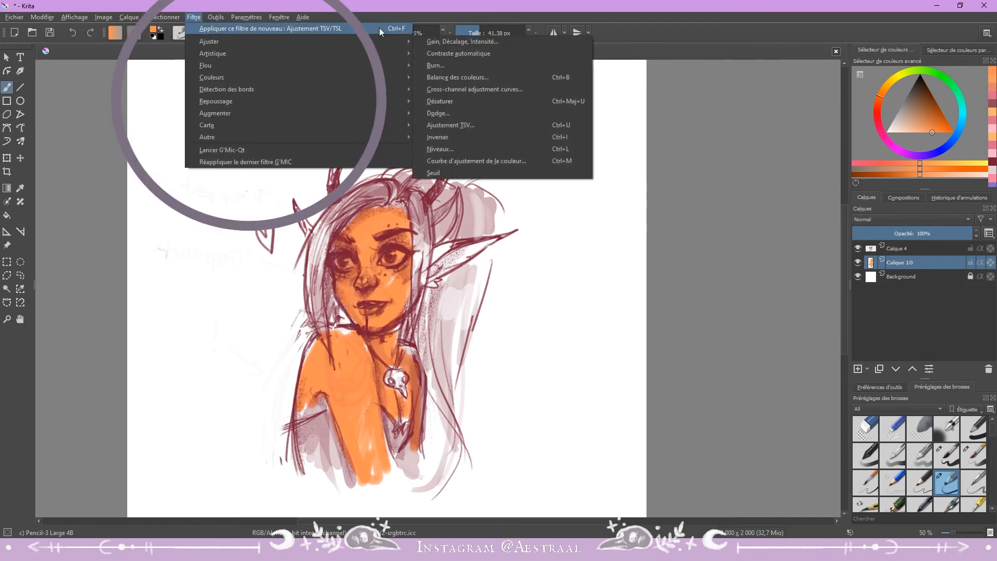
pyautogui.click(473, 128)
pyautogui.moveTo(707, 184)
pyautogui.mouseDown()
pyautogui.moveTo(735, 182)
pyautogui.moveTo(677, 199)
pyautogui.moveTo(760, 212)
pyautogui.mouseUp()
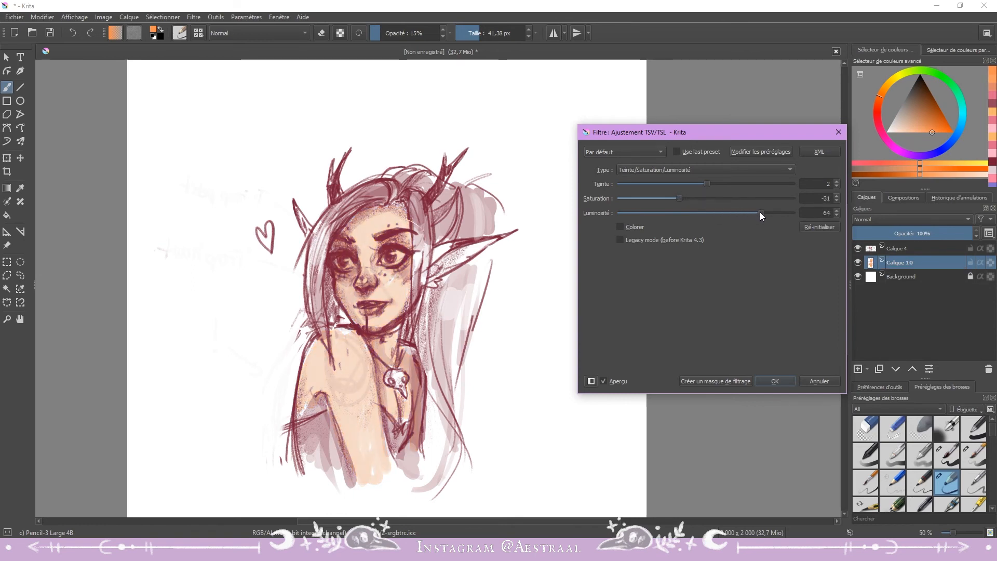
pyautogui.click(775, 381)
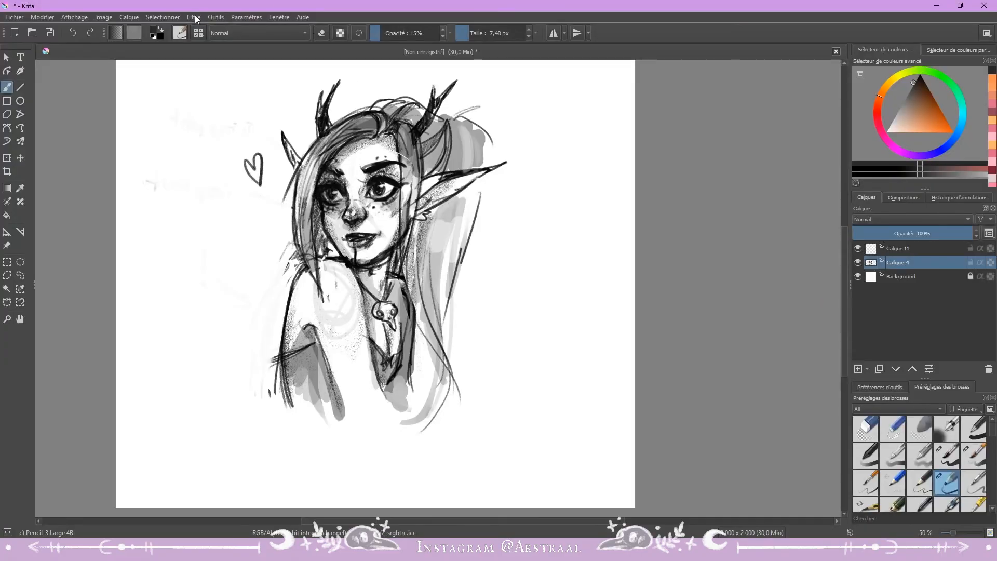
# Start an HSV/HSL adjustment on the black sketch layer Calque 4, raise its lightness to 75, and enable Colorize
pyautogui.click(196, 19)
pyautogui.moveTo(274, 41)
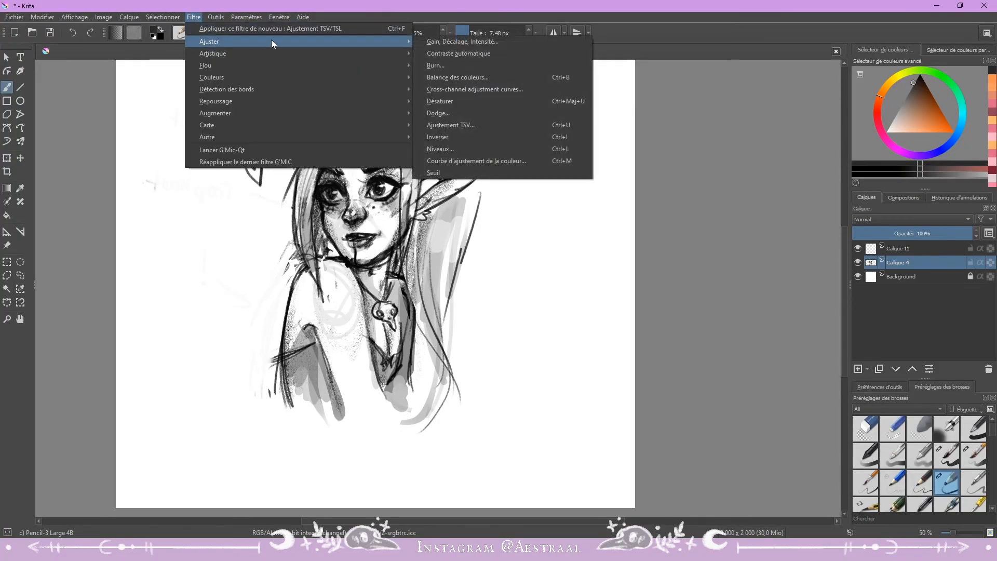
pyautogui.click(483, 130)
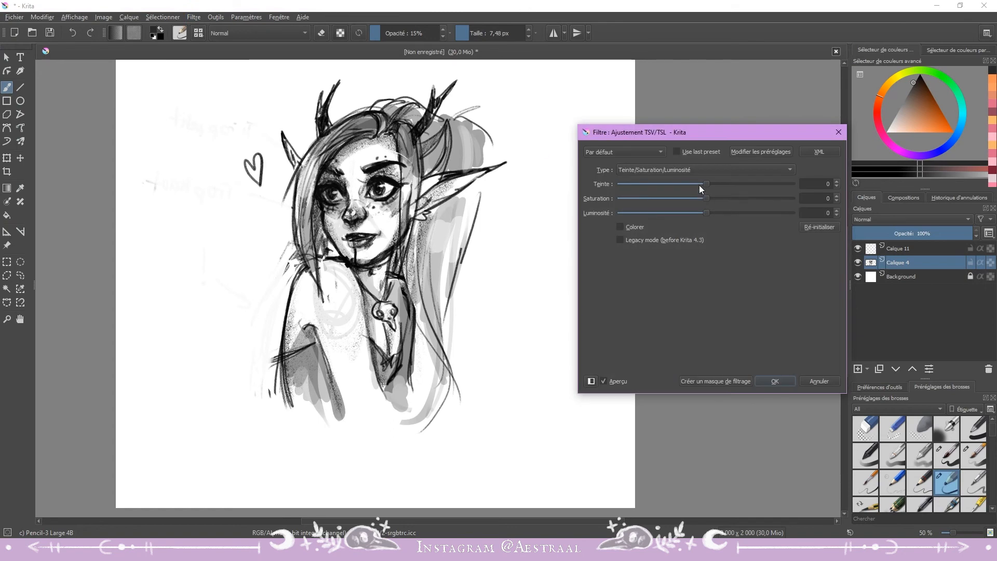
pyautogui.moveTo(700, 185)
pyautogui.mouseDown()
pyautogui.moveTo(666, 183)
pyautogui.moveTo(715, 184)
pyautogui.moveTo(752, 212)
pyautogui.mouseUp()
pyautogui.moveTo(708, 198)
pyautogui.mouseDown()
pyautogui.moveTo(772, 198)
pyautogui.moveTo(760, 184)
pyautogui.moveTo(771, 213)
pyautogui.mouseUp()
pyautogui.moveTo(771, 198); pyautogui.dragTo(763, 198)
pyautogui.click(620, 226)
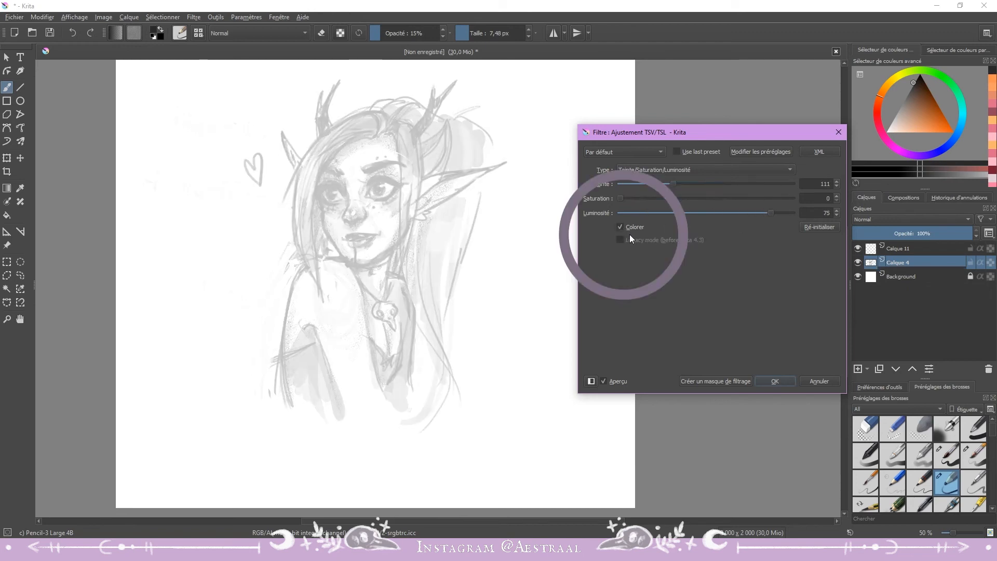
# Try different hue and saturation values on the sketch with Colorize turned on and off
pyautogui.moveTo(678, 183); pyautogui.dragTo(762, 185)
pyautogui.moveTo(621, 198); pyautogui.dragTo(643, 199)
pyautogui.moveTo(746, 198)
pyautogui.mouseDown()
pyautogui.moveTo(687, 183)
pyautogui.moveTo(759, 184)
pyautogui.moveTo(733, 213)
pyautogui.moveTo(716, 205)
pyautogui.moveTo(766, 199)
pyautogui.mouseUp()
pyautogui.click(620, 226)
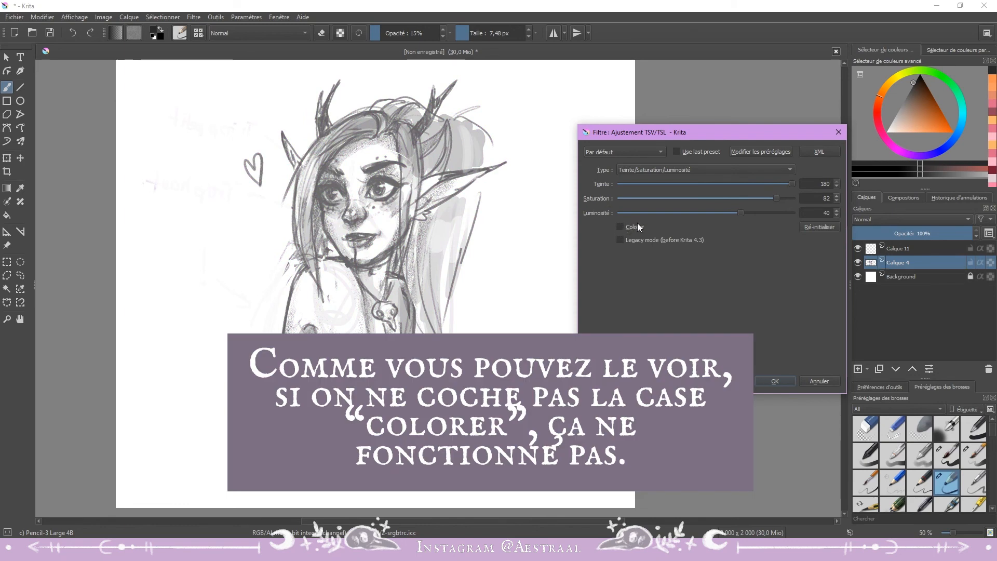
pyautogui.moveTo(779, 196); pyautogui.dragTo(663, 202)
# Turn Colorize back on and set hue 299, saturation 34 and lightness 35 to tint the sketch purple
pyautogui.click(630, 227)
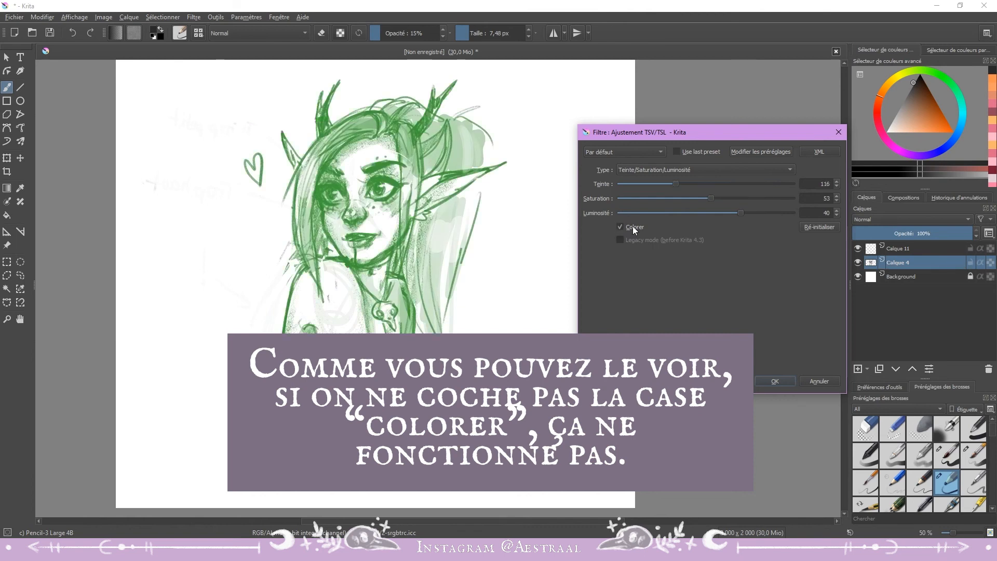
pyautogui.moveTo(677, 184)
pyautogui.mouseDown()
pyautogui.moveTo(763, 183)
pyautogui.moveTo(679, 198)
pyautogui.mouseUp()
pyautogui.moveTo(742, 213); pyautogui.dragTo(686, 208)
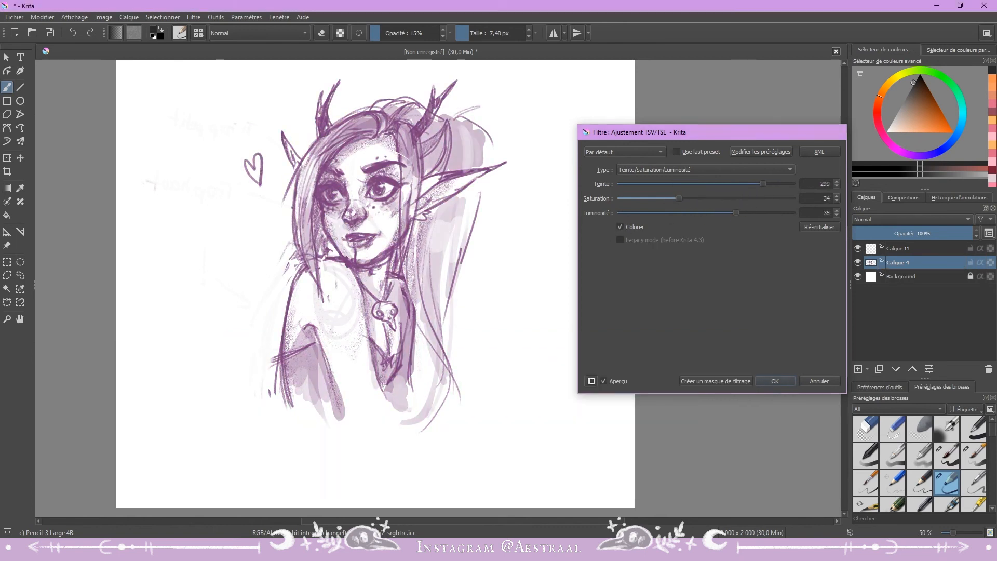